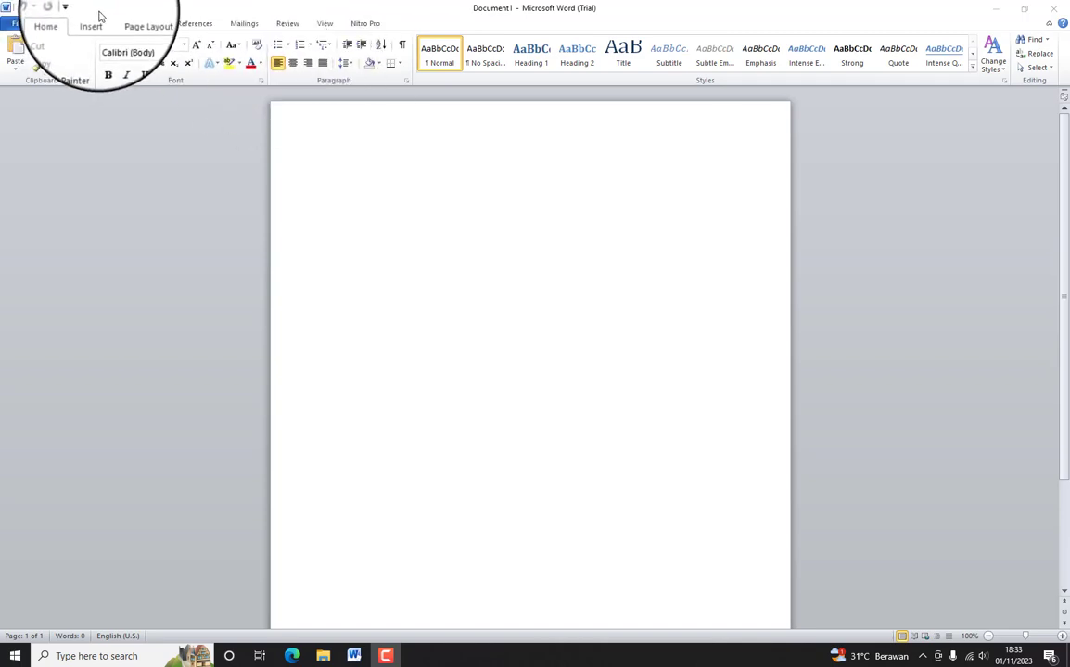
# Switch the ribbon to the Page Layout tab to show its page commands
pyautogui.click(143, 26)
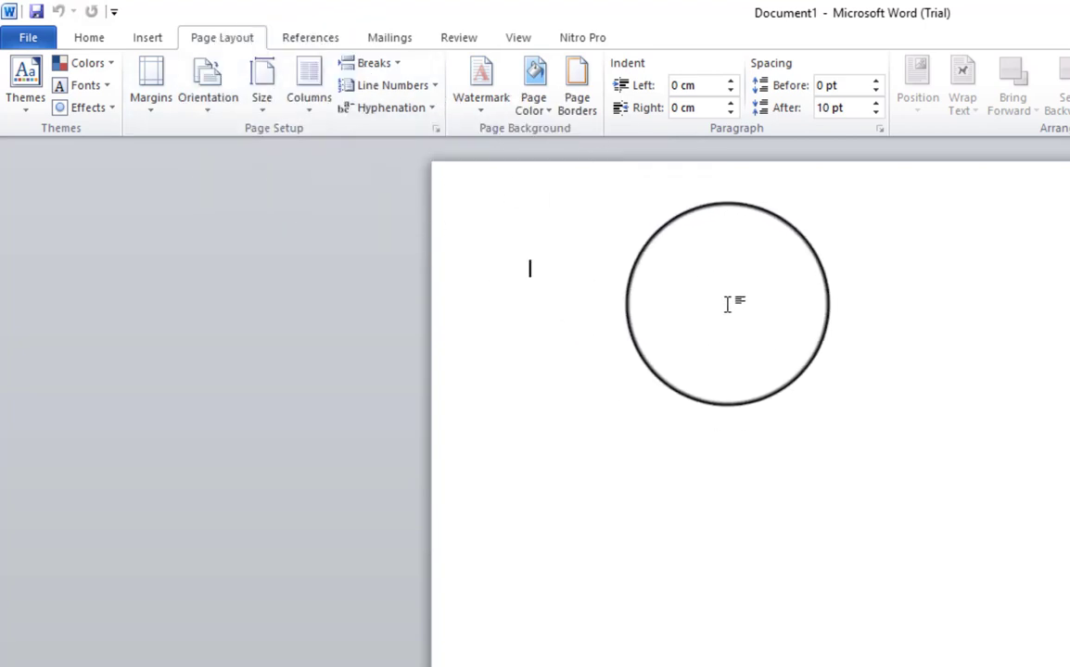
pyautogui.click(154, 118)
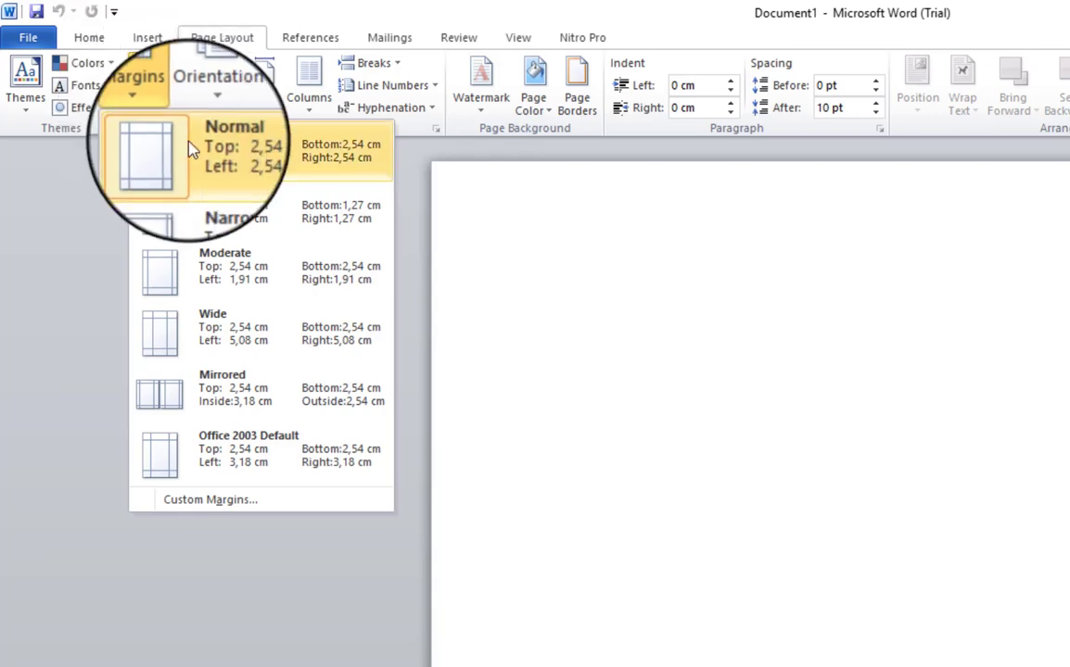
pyautogui.click(548, 256)
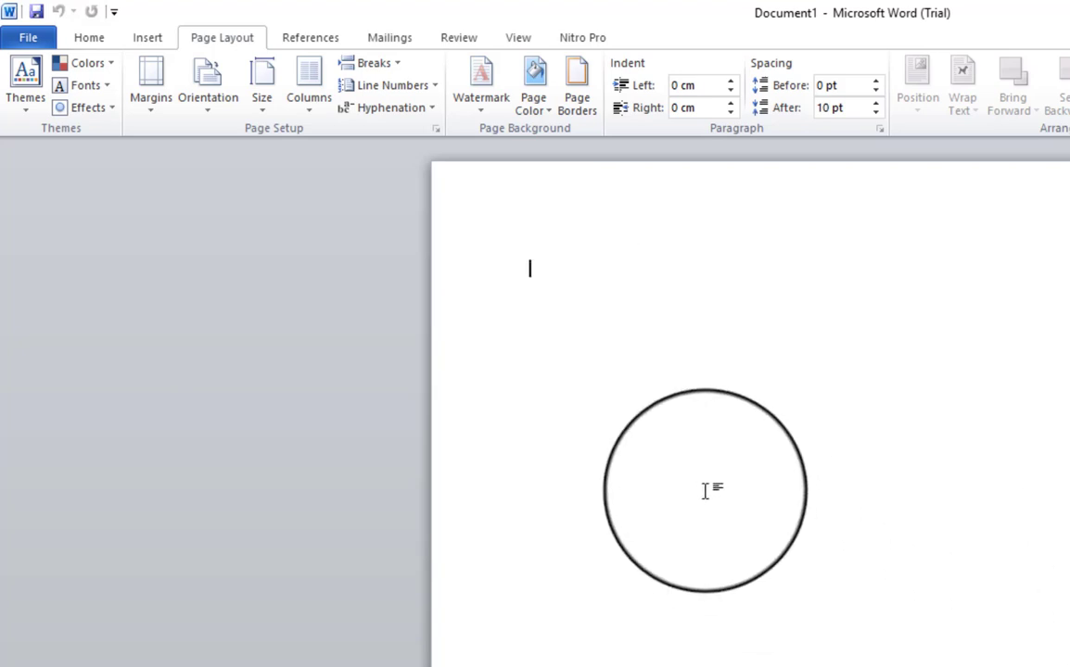
pyautogui.click(214, 119)
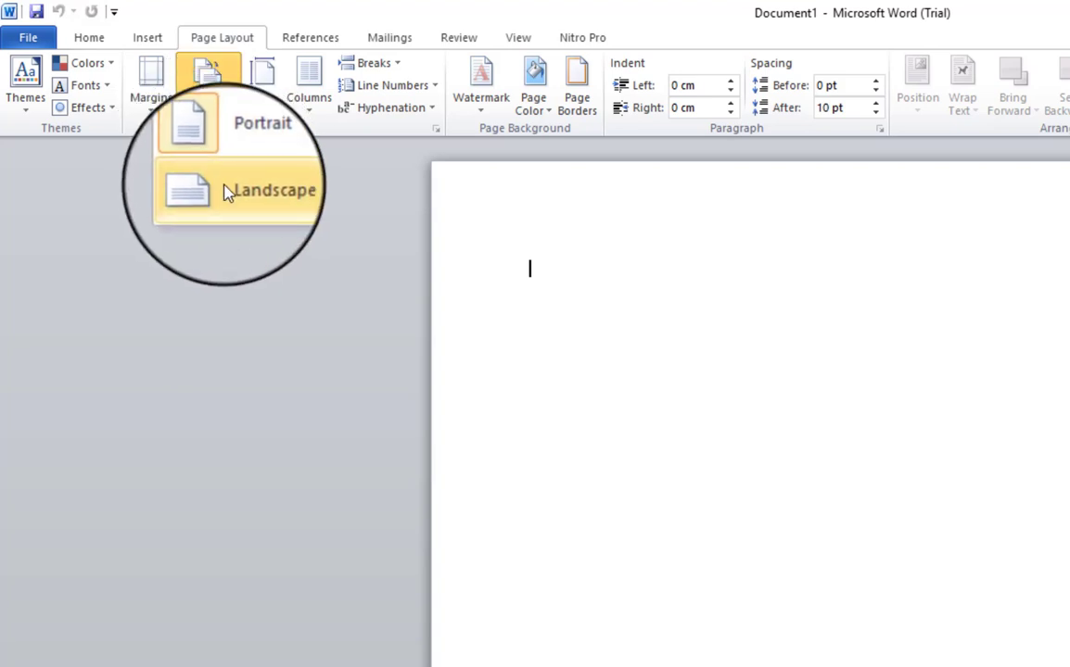
pyautogui.click(263, 110)
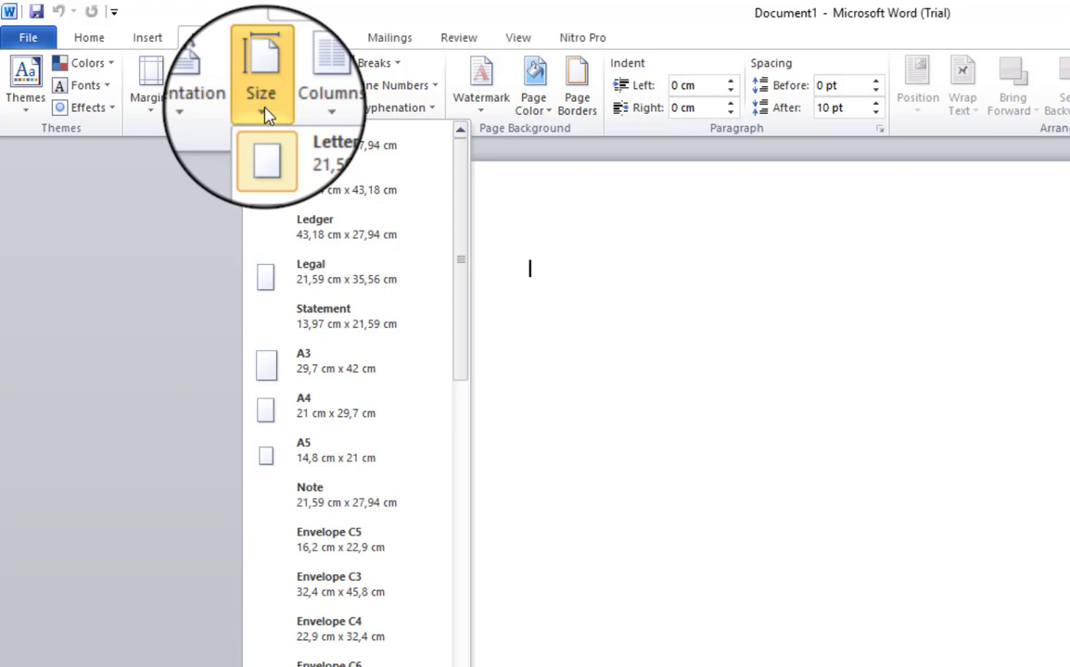
pyautogui.click(312, 109)
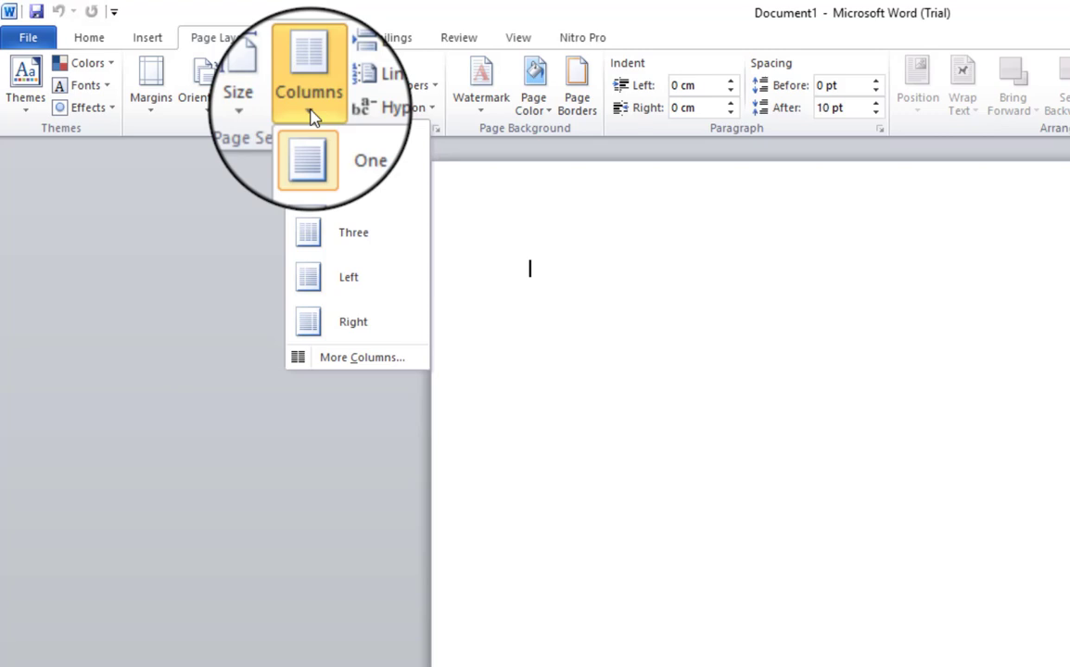
pyautogui.click(149, 102)
pyautogui.click(206, 102)
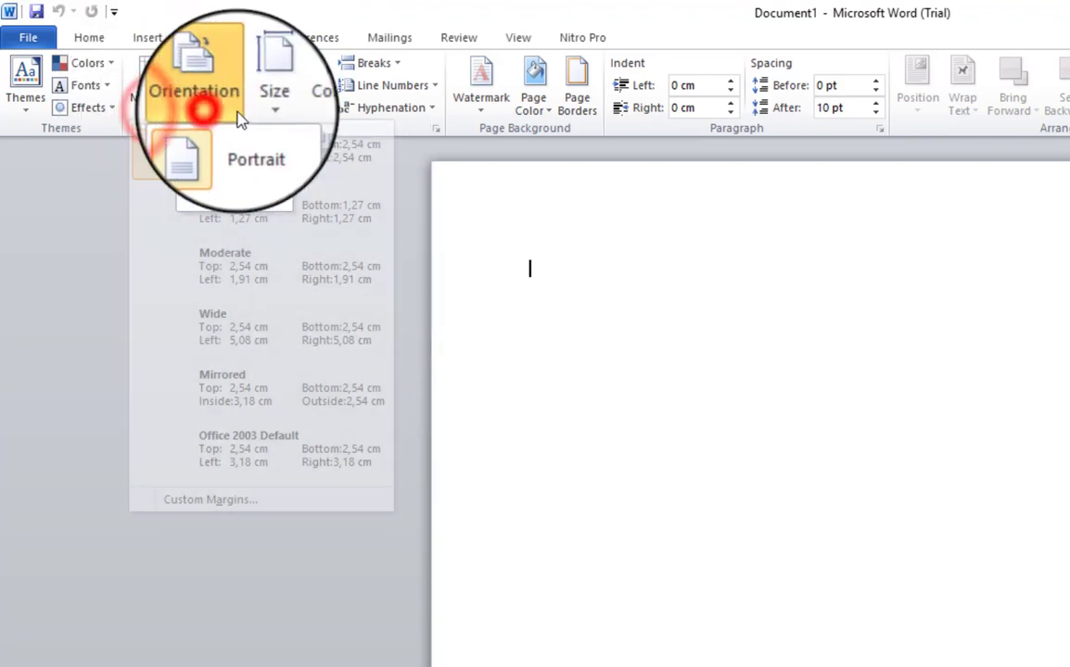
pyautogui.click(260, 102)
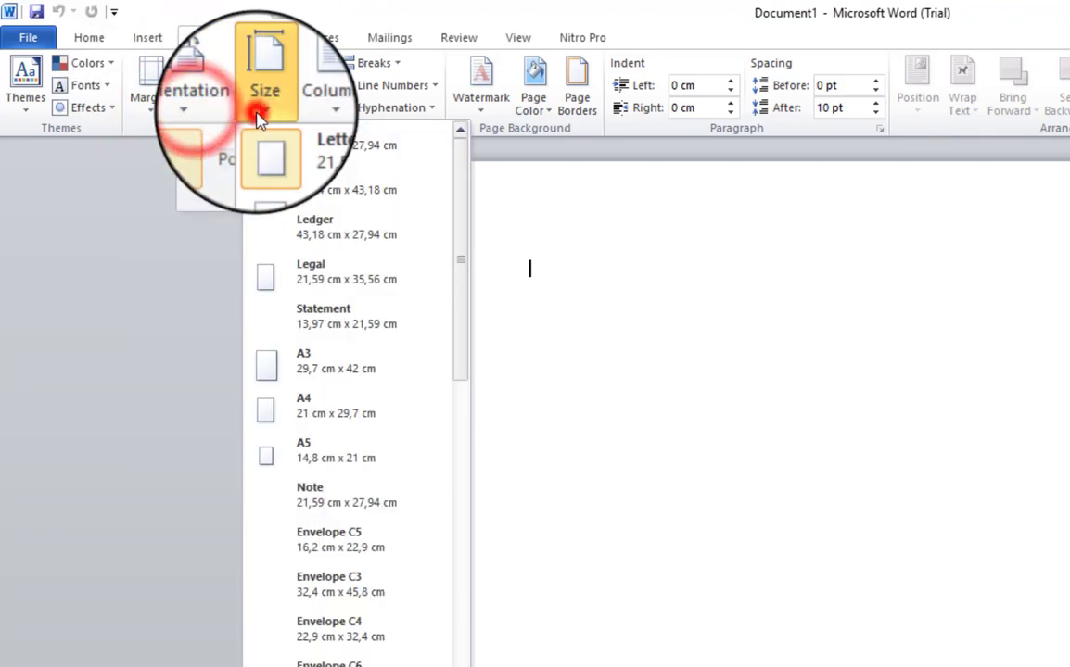
pyautogui.click(206, 102)
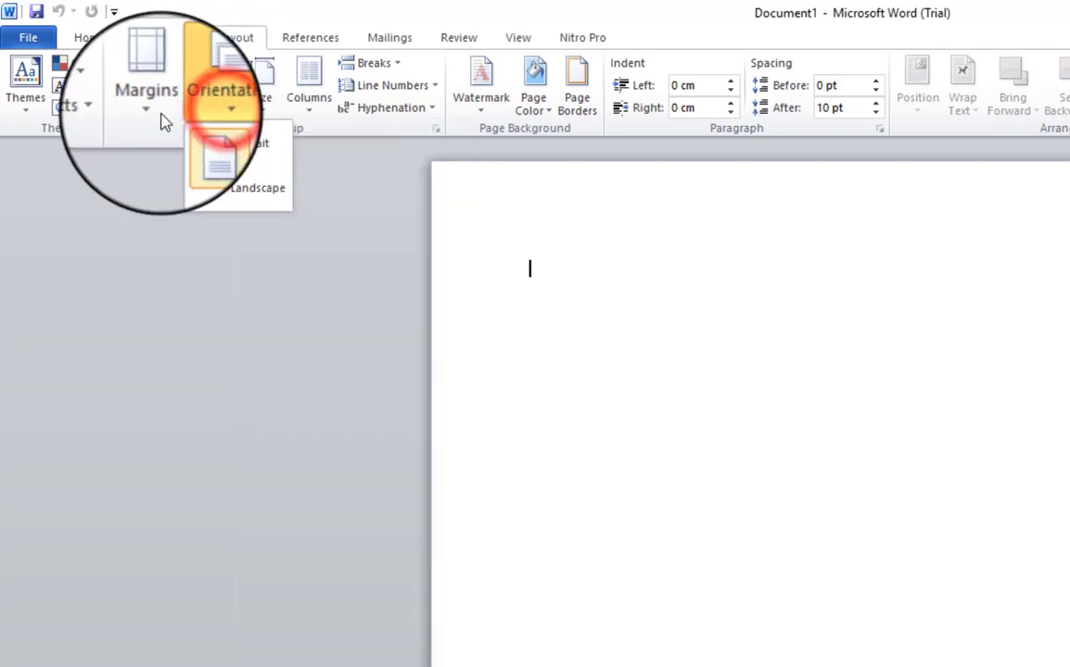
pyautogui.click(153, 107)
pyautogui.click(200, 111)
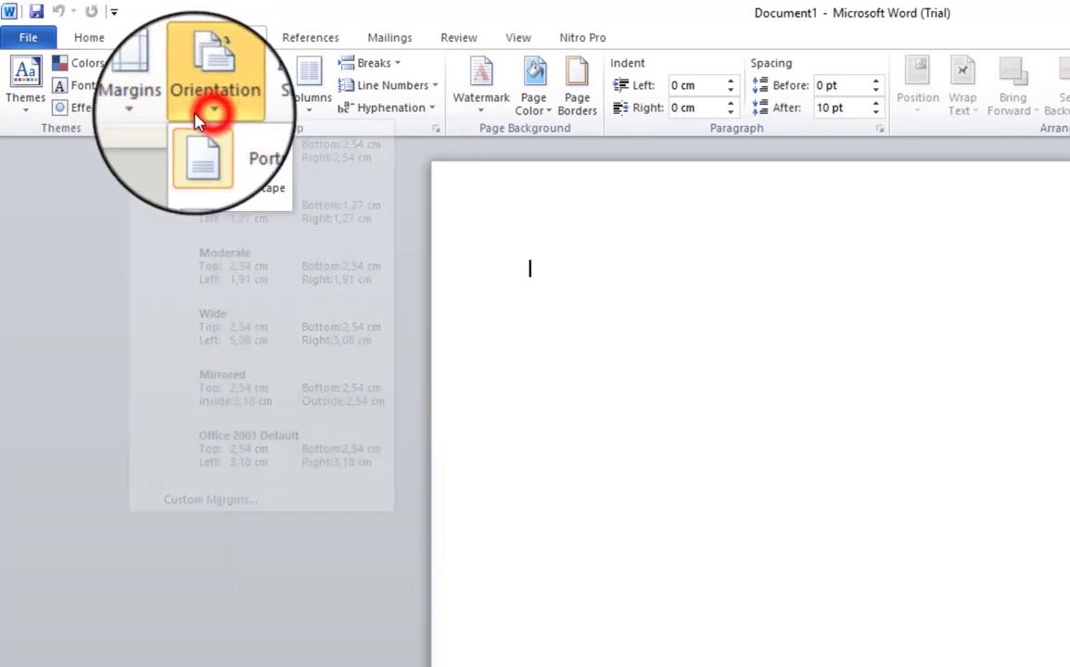
pyautogui.click(151, 103)
pyautogui.click(197, 107)
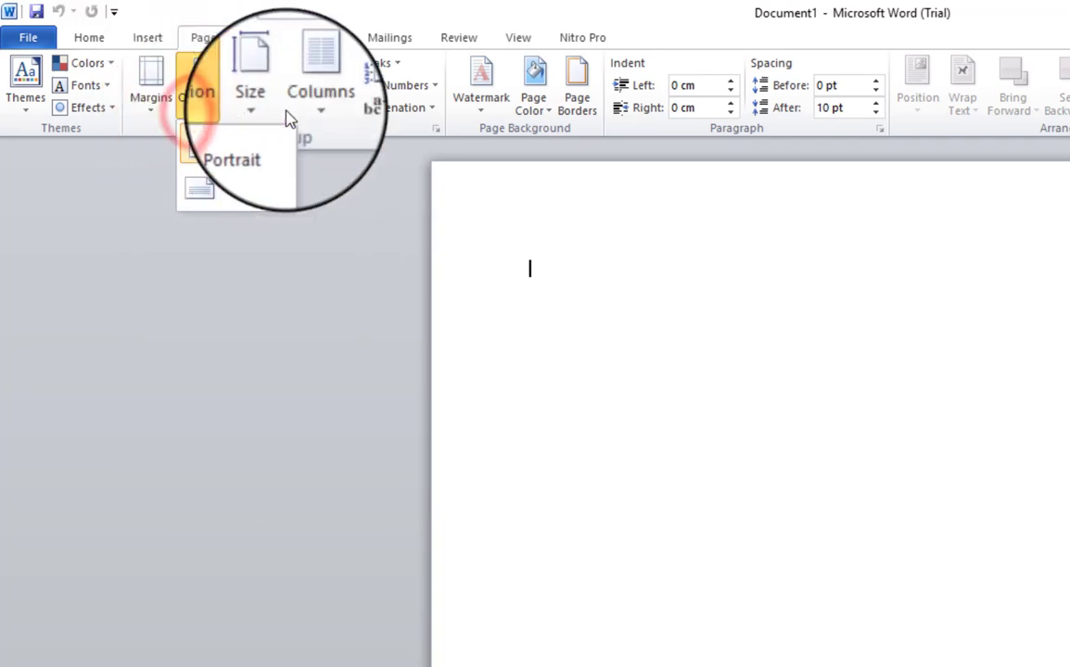
pyautogui.click(391, 120)
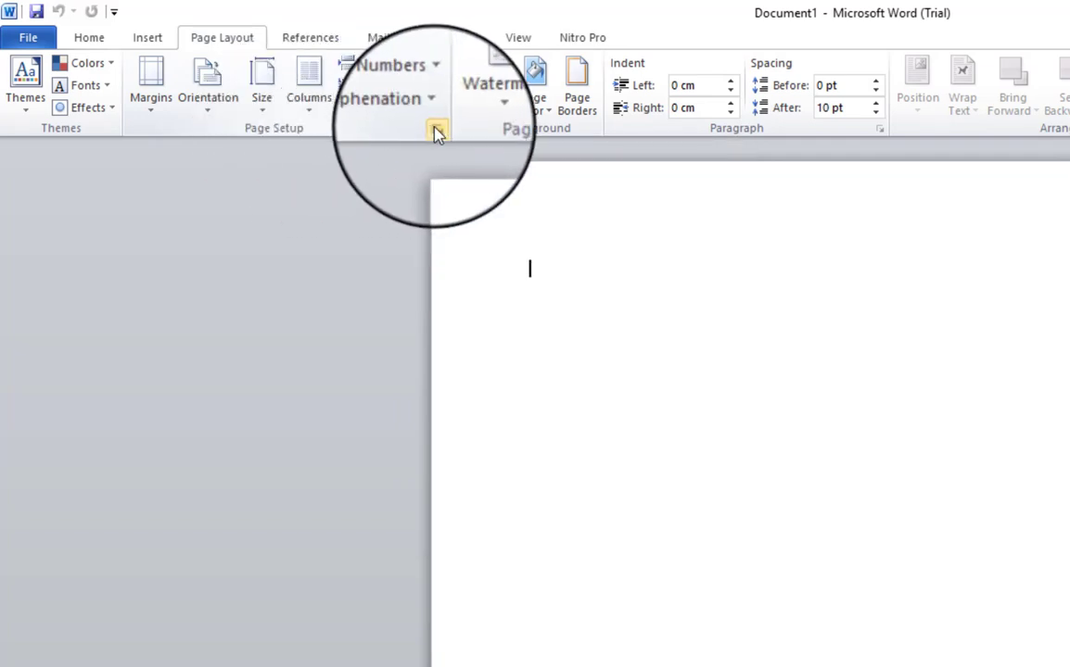
# Open the Page Setup dialog, look through its Paper and Layout settings, and return to Margins
pyautogui.click(435, 131)
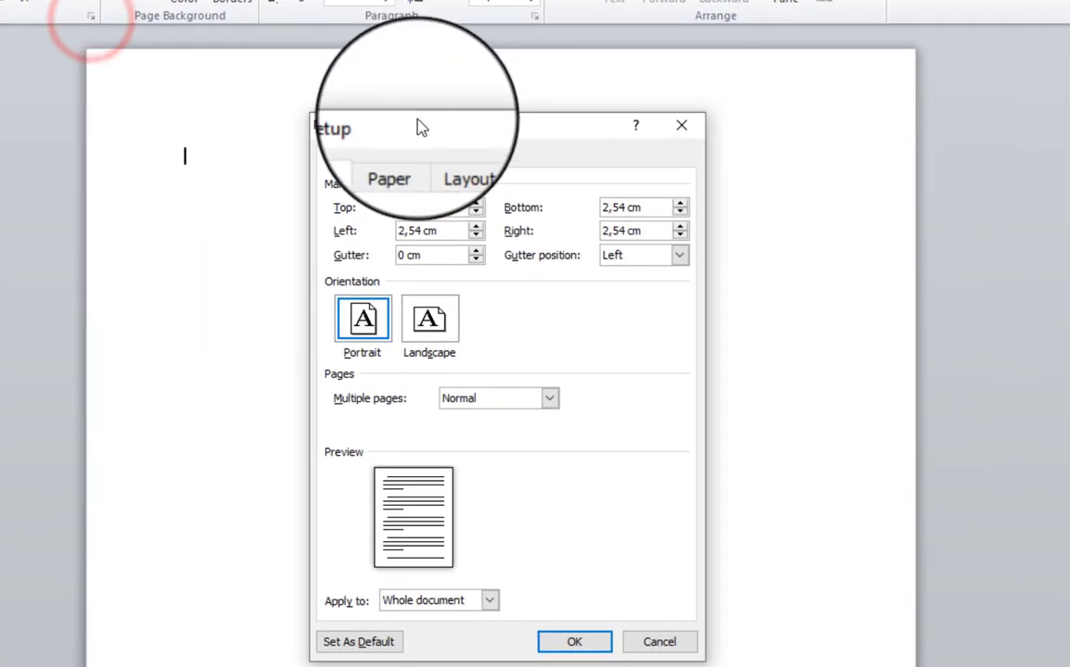
pyautogui.moveTo(416, 127); pyautogui.dragTo(457, 139)
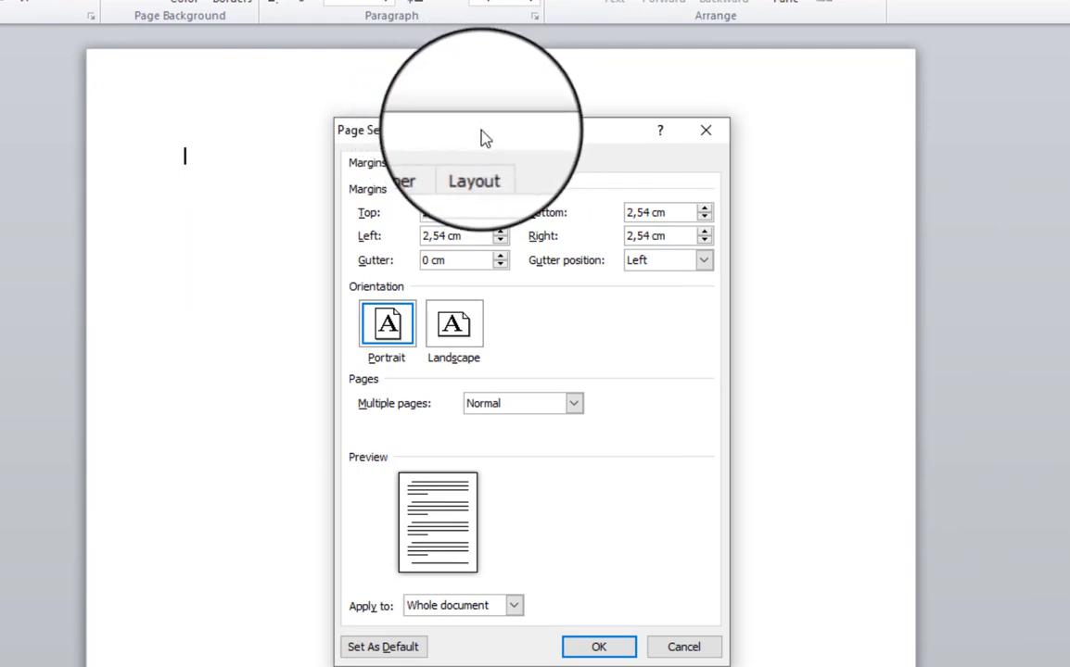
pyautogui.click(371, 167)
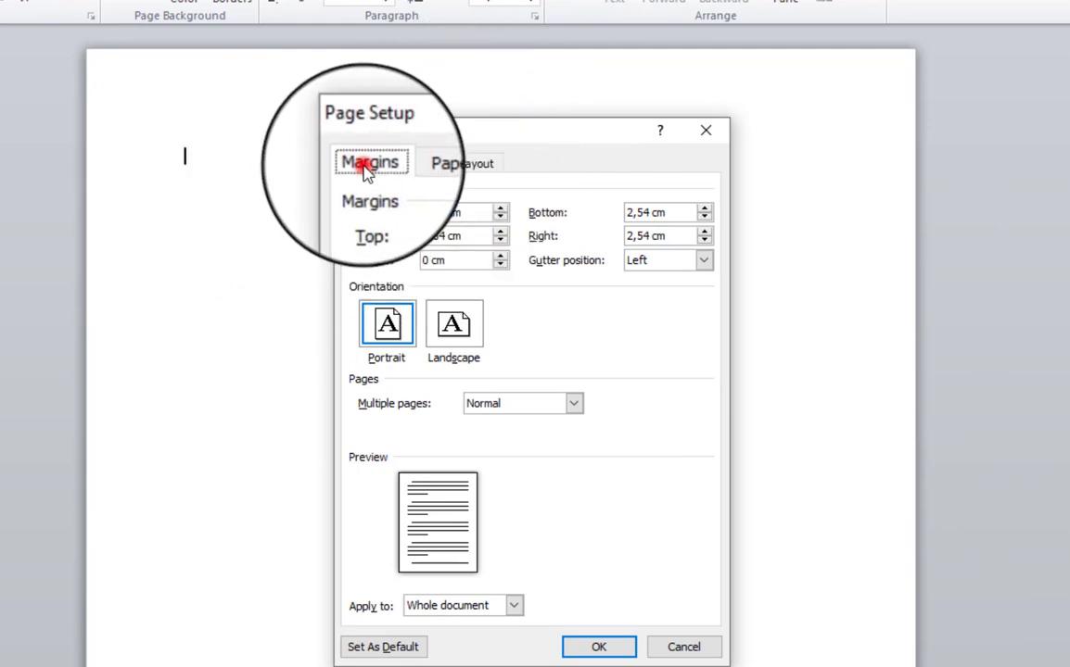
pyautogui.click(422, 170)
pyautogui.click(480, 167)
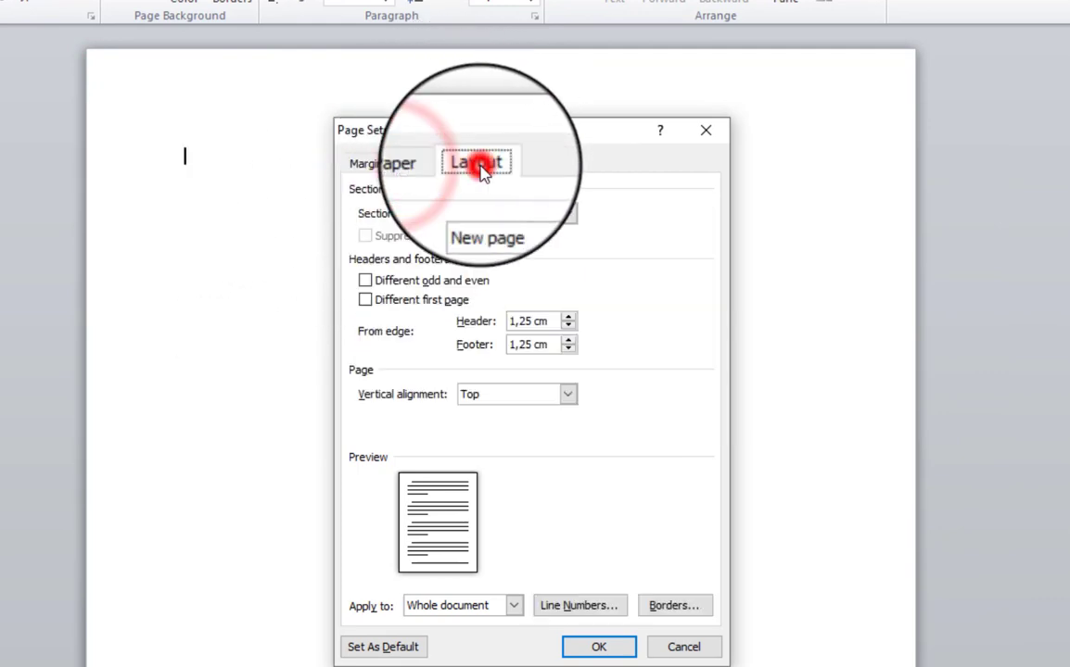
pyautogui.click(376, 170)
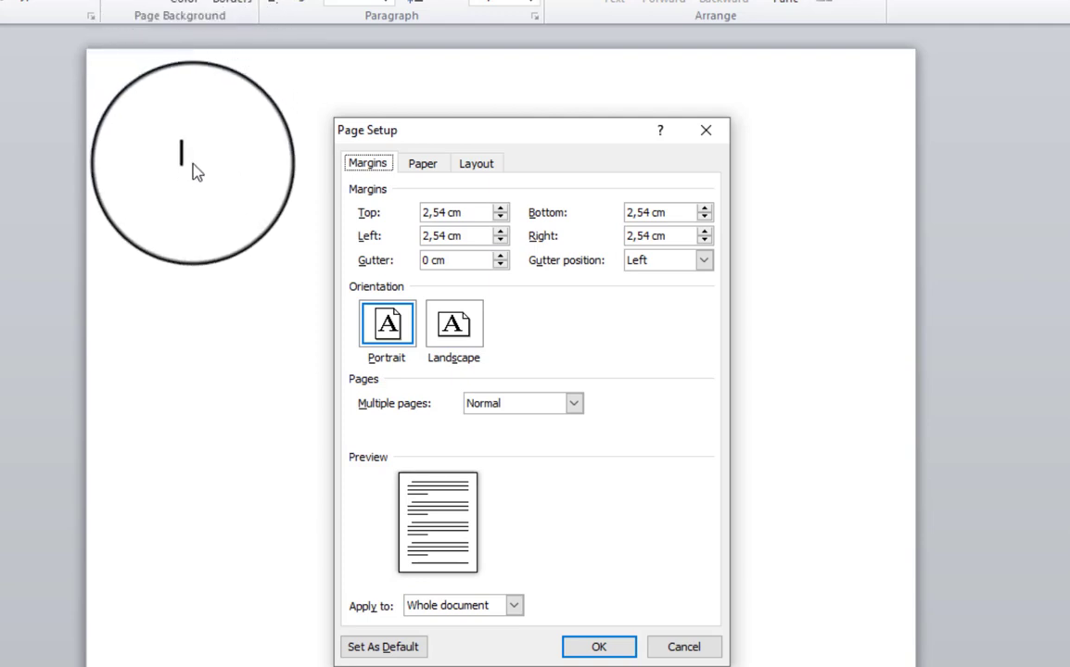
# Set the top margin to 1 cm and apply it
pyautogui.doubleClick(454, 213)
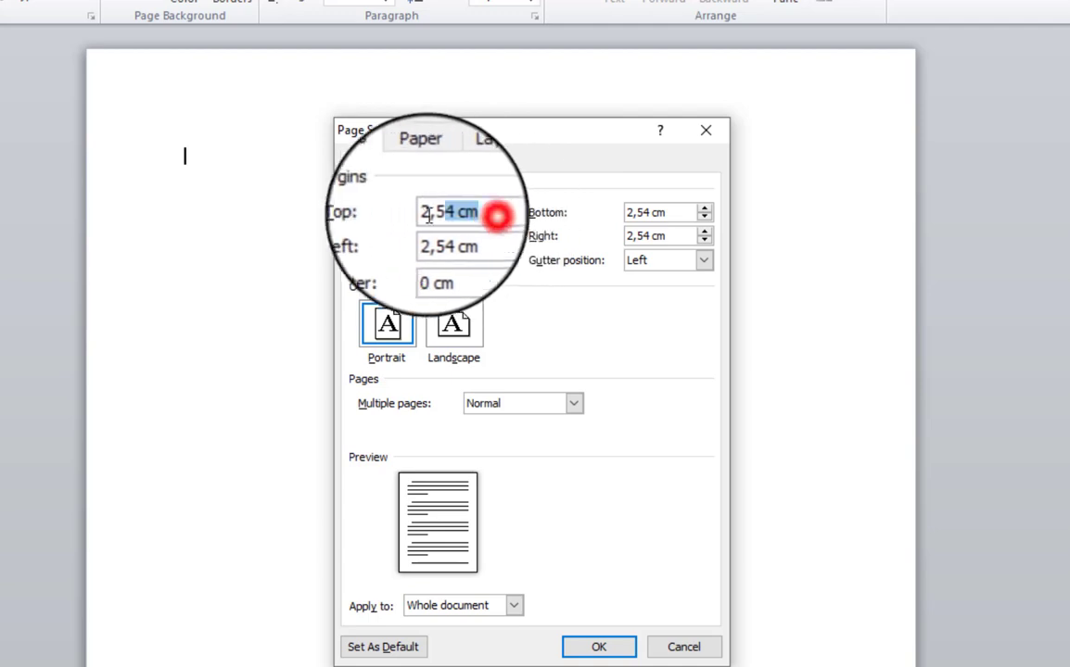
pyautogui.write('1')
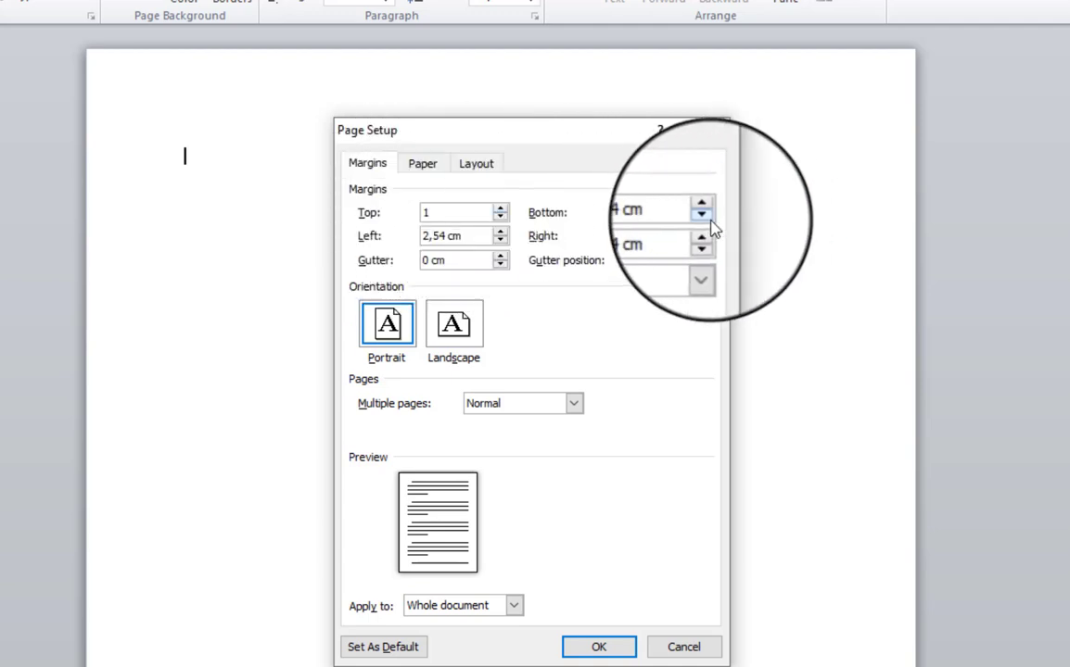
pyautogui.click(669, 212)
pyautogui.click(593, 647)
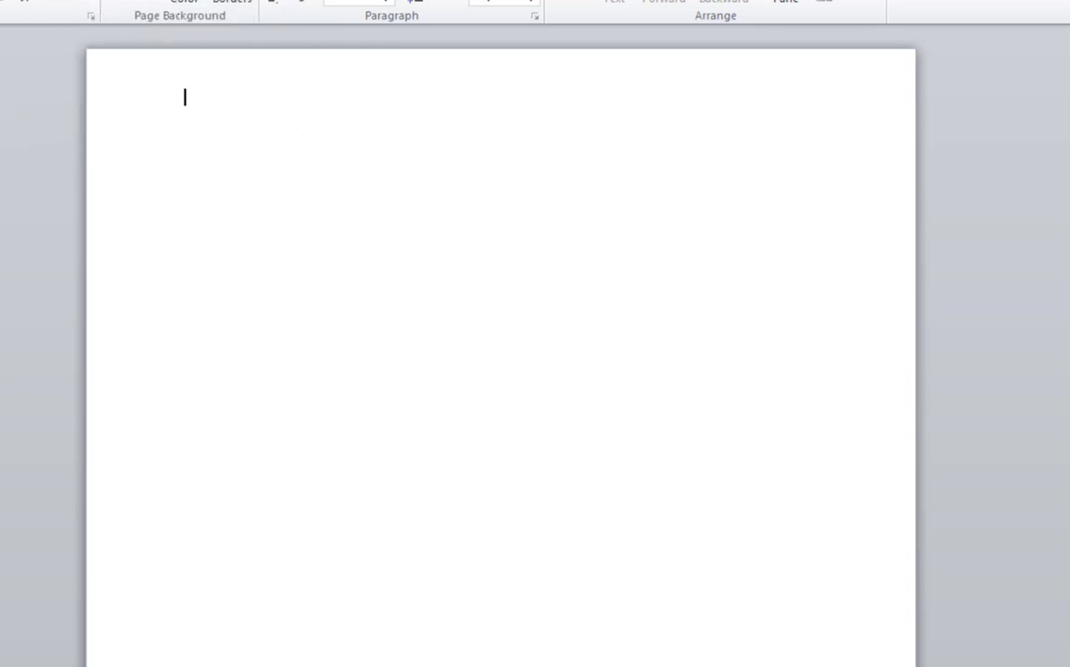
# Reopen Page Setup and set the left margin to 1 cm and the right margin to 2 cm
pyautogui.click(91, 16)
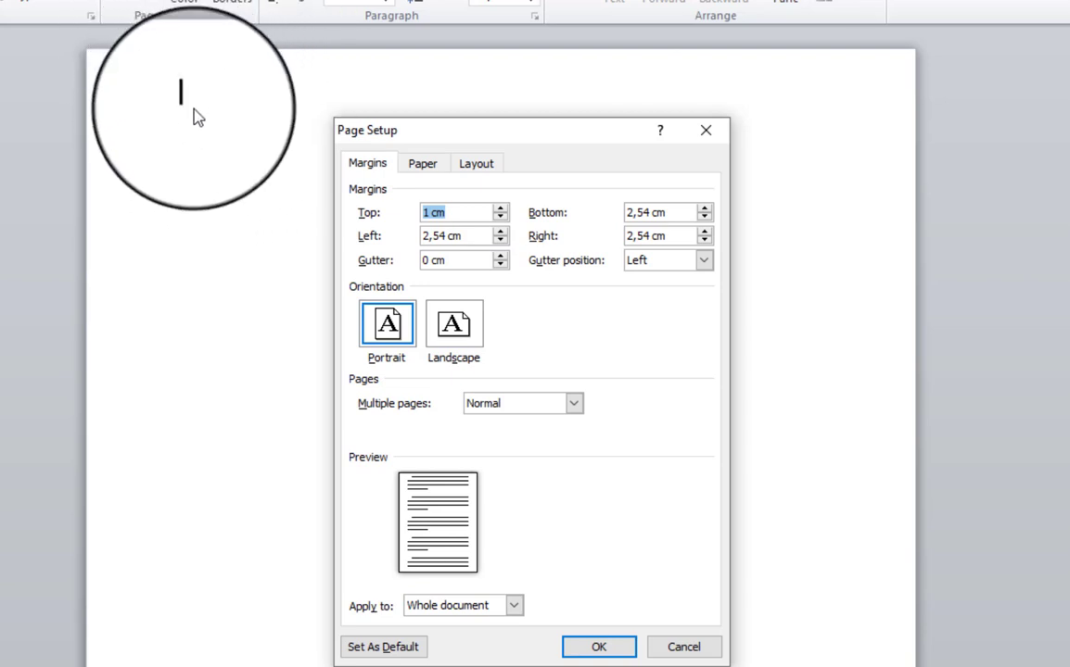
pyautogui.doubleClick(473, 236)
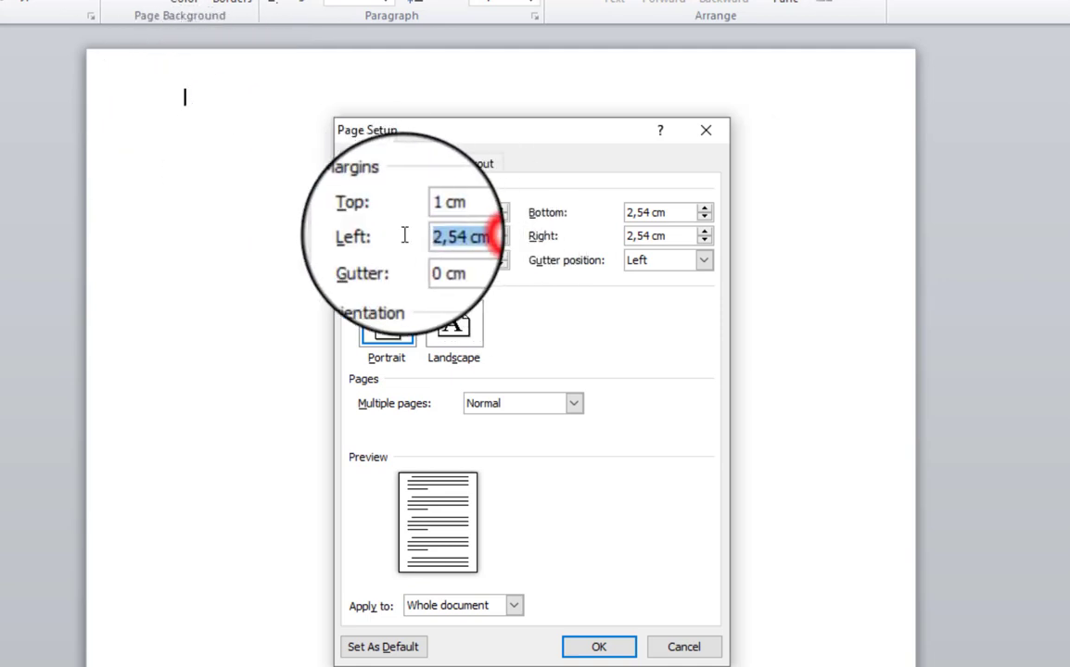
pyautogui.write('1')
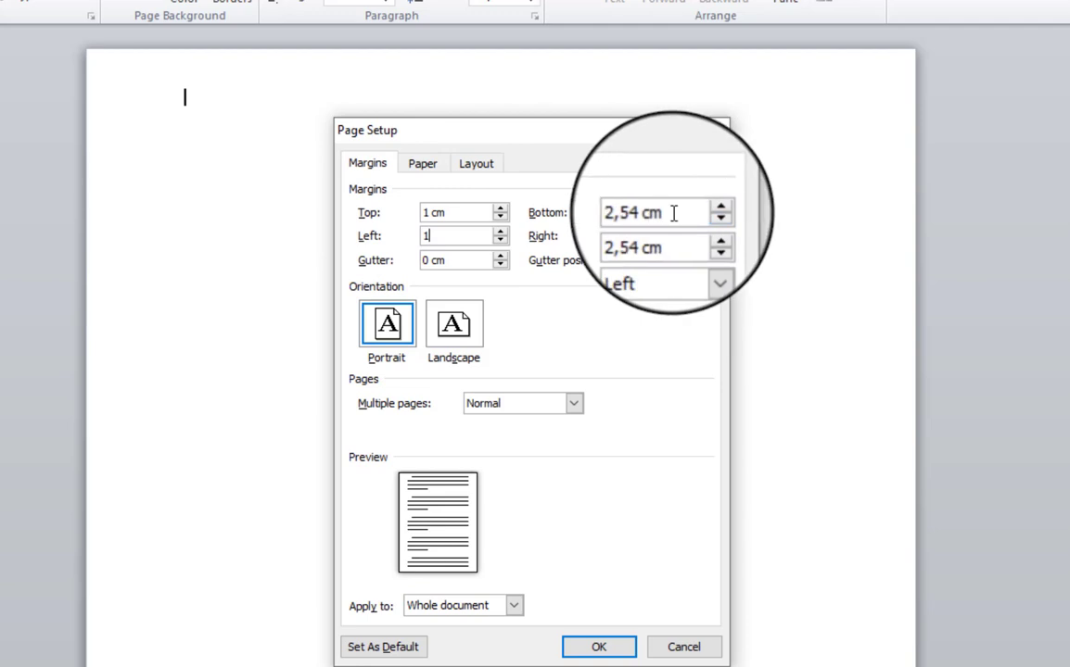
pyautogui.doubleClick(673, 213)
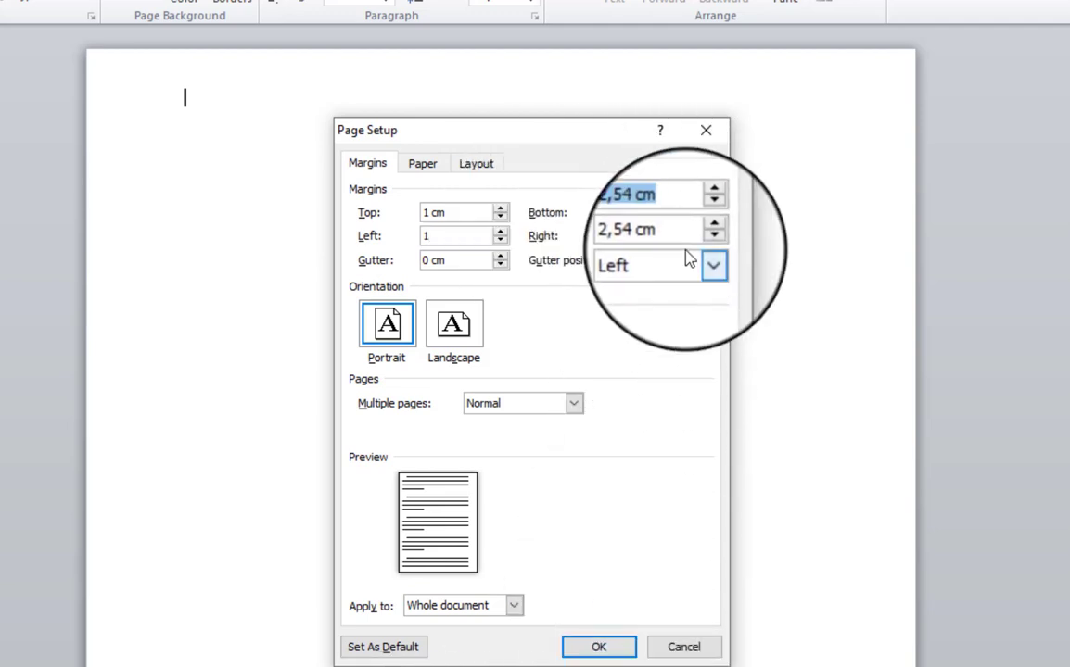
pyautogui.doubleClick(654, 236)
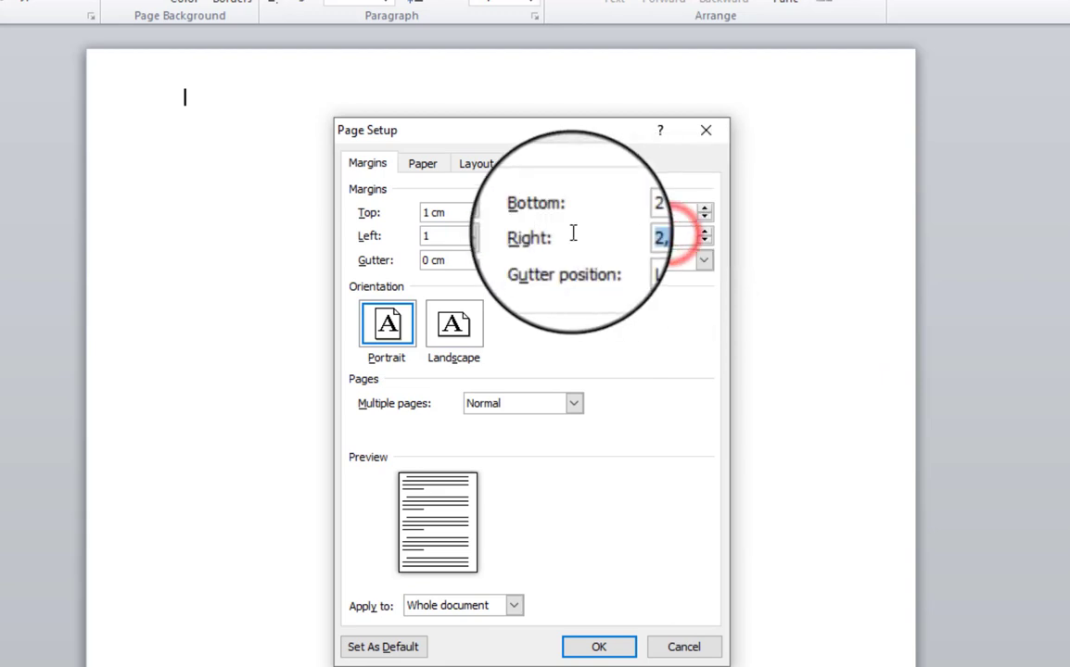
pyautogui.write('2')
pyautogui.click(599, 647)
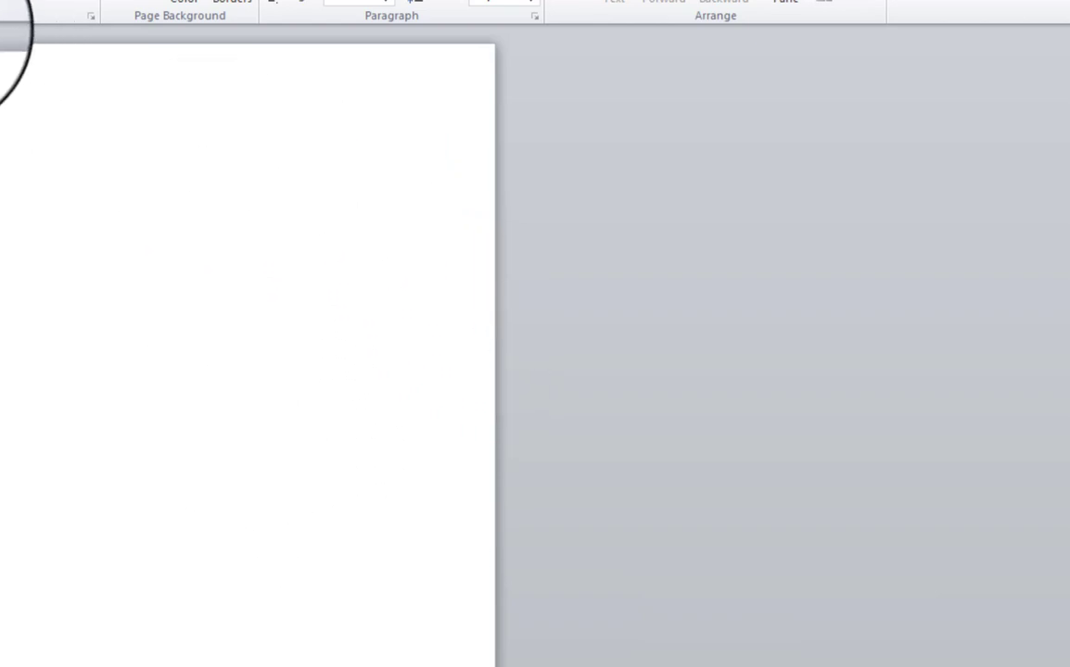
# Change the page orientation to Landscape in Page Setup
pyautogui.click(90, 16)
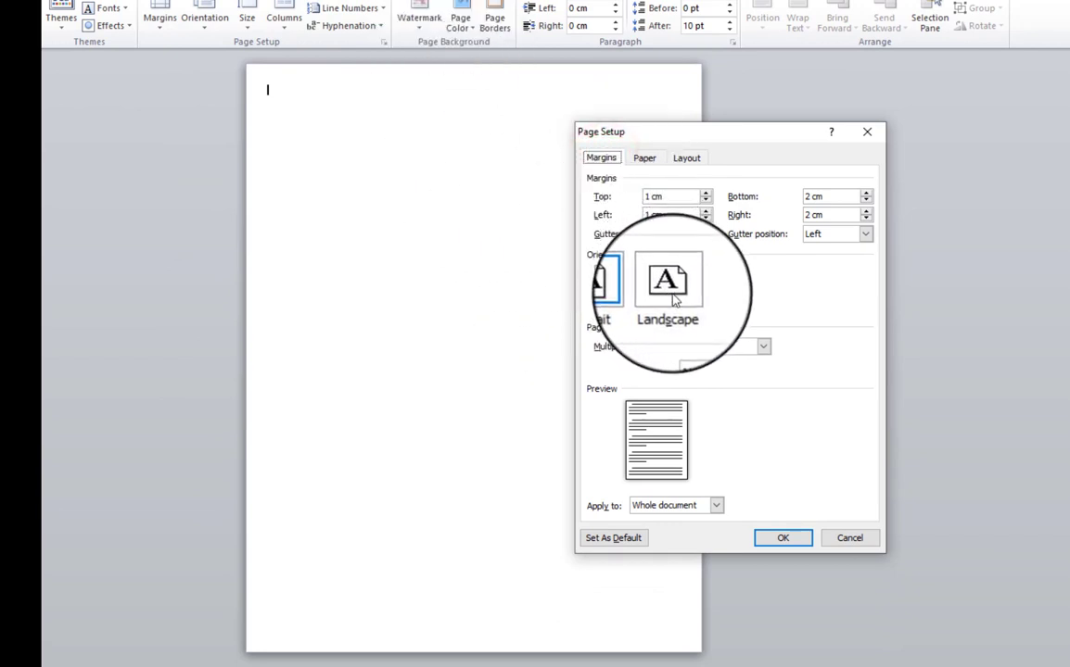
pyautogui.click(671, 291)
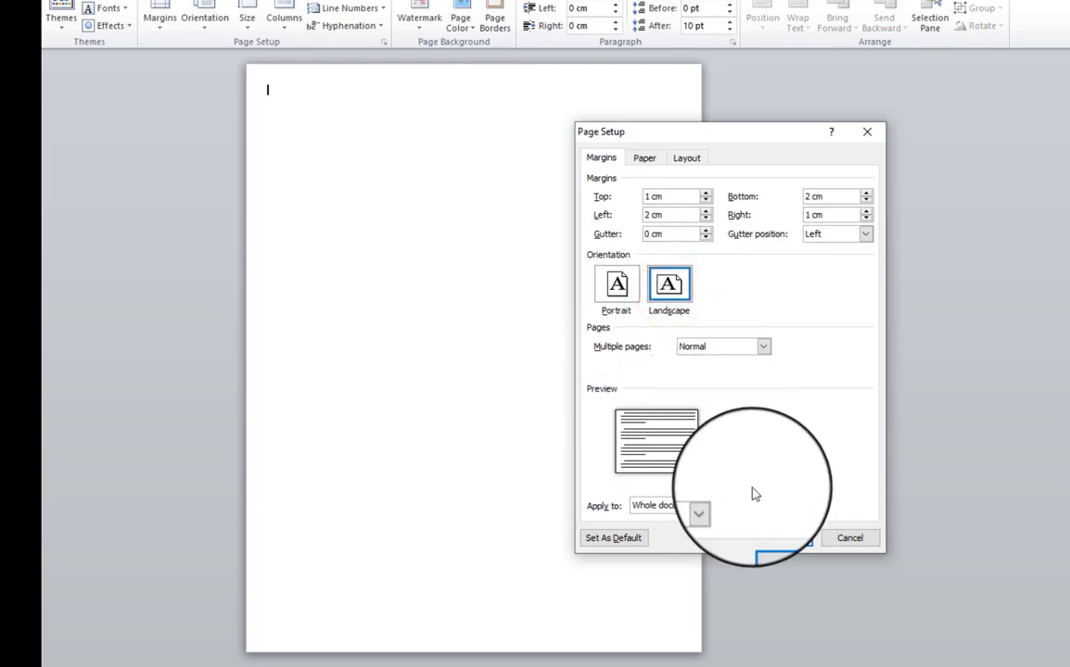
pyautogui.click(780, 547)
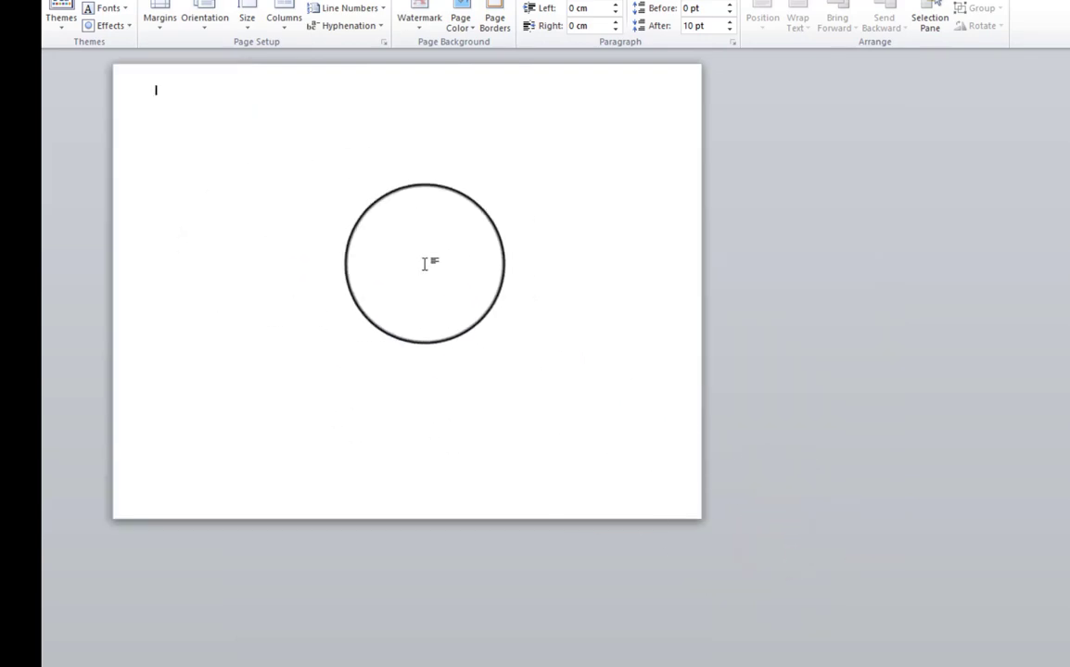
# Choose A4 (29,7 × 21 cm) as the paper size on the Paper tab
pyautogui.click(383, 43)
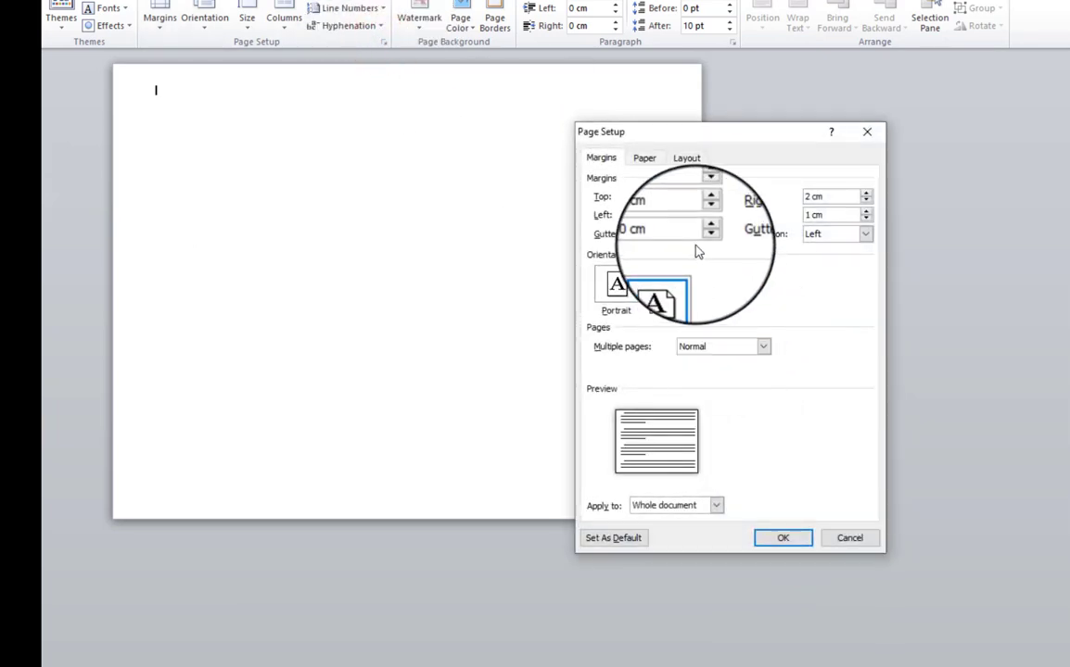
pyautogui.click(644, 159)
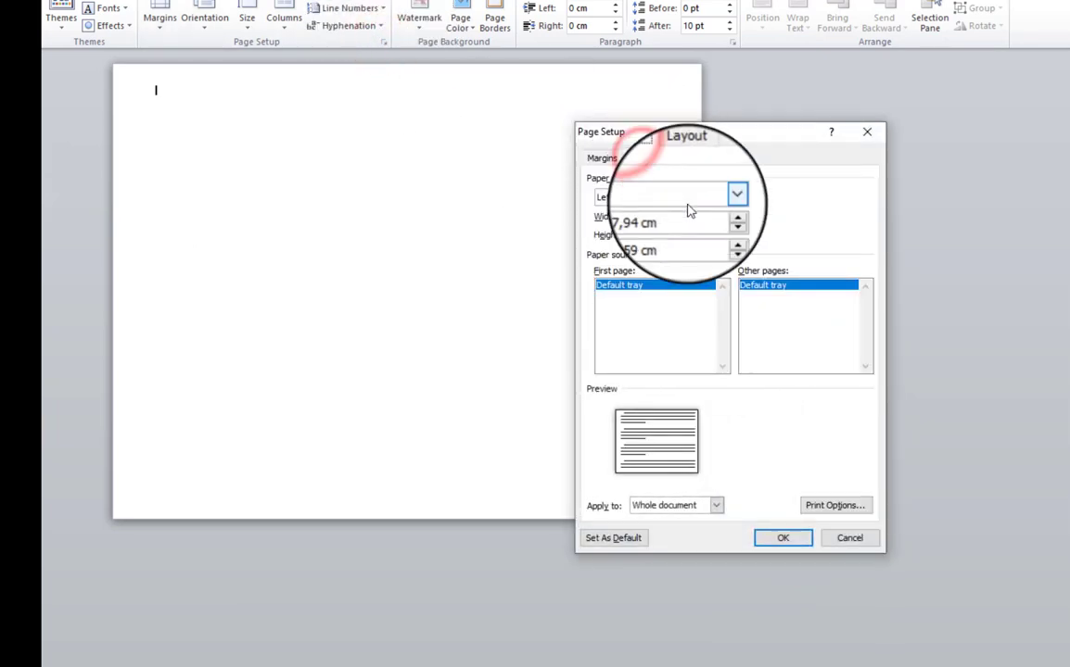
pyautogui.click(722, 196)
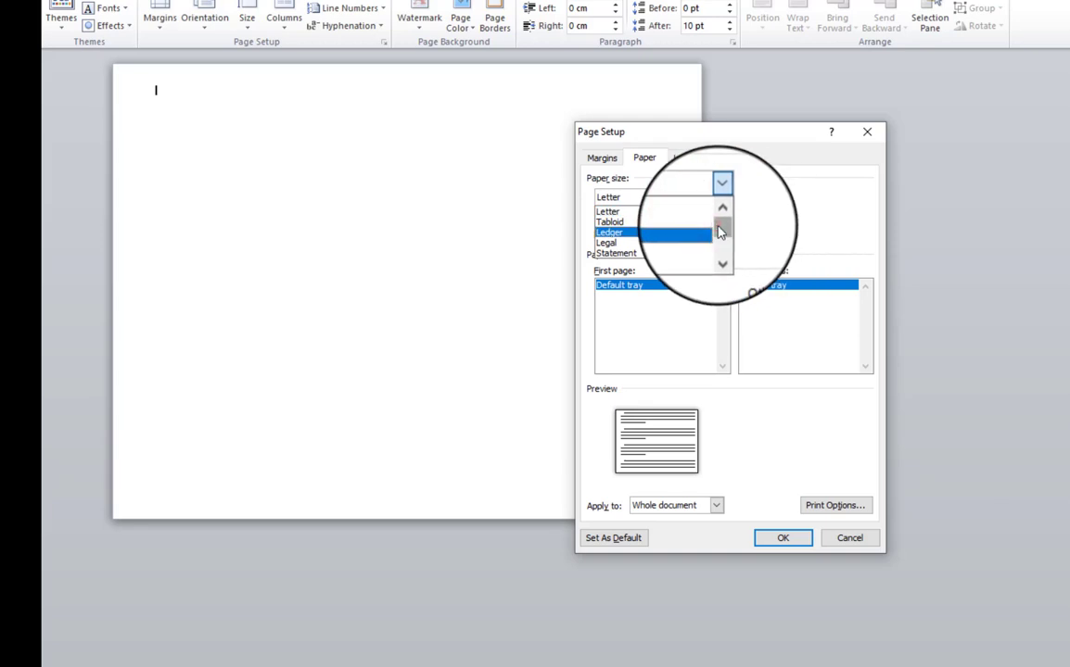
pyautogui.moveTo(720, 231); pyautogui.dragTo(720, 223)
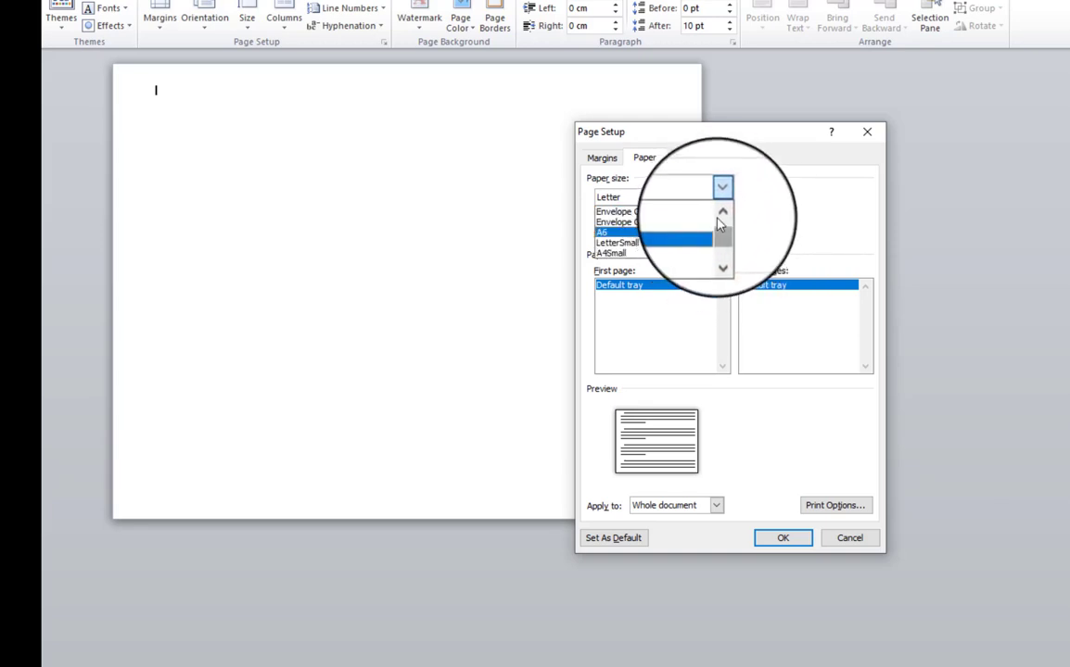
pyautogui.moveTo(720, 222); pyautogui.dragTo(712, 212)
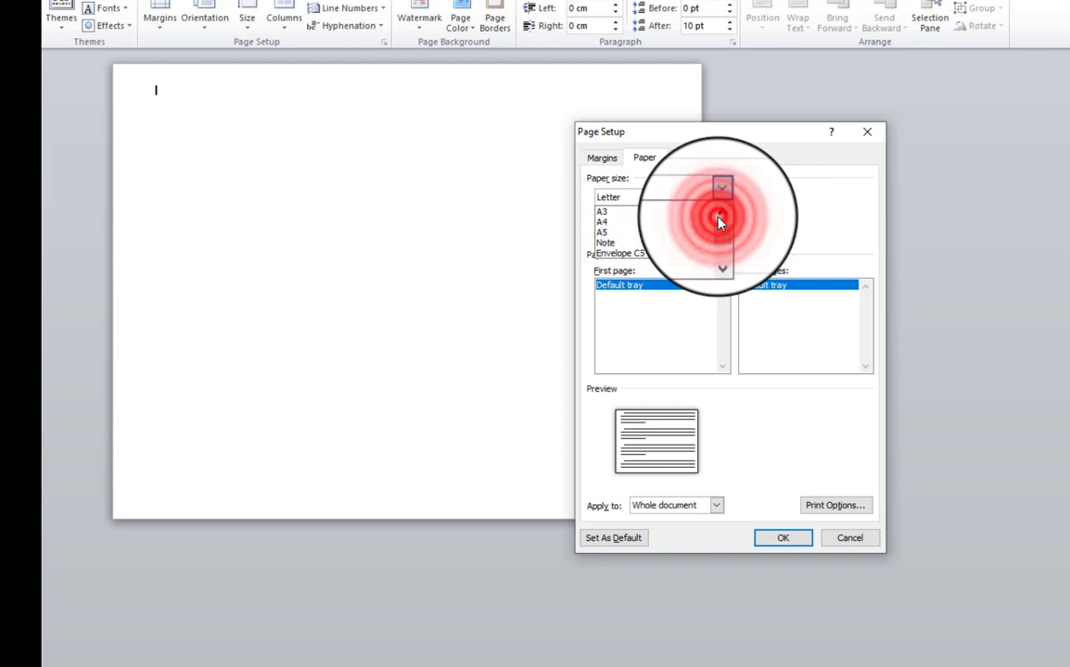
pyautogui.click(671, 234)
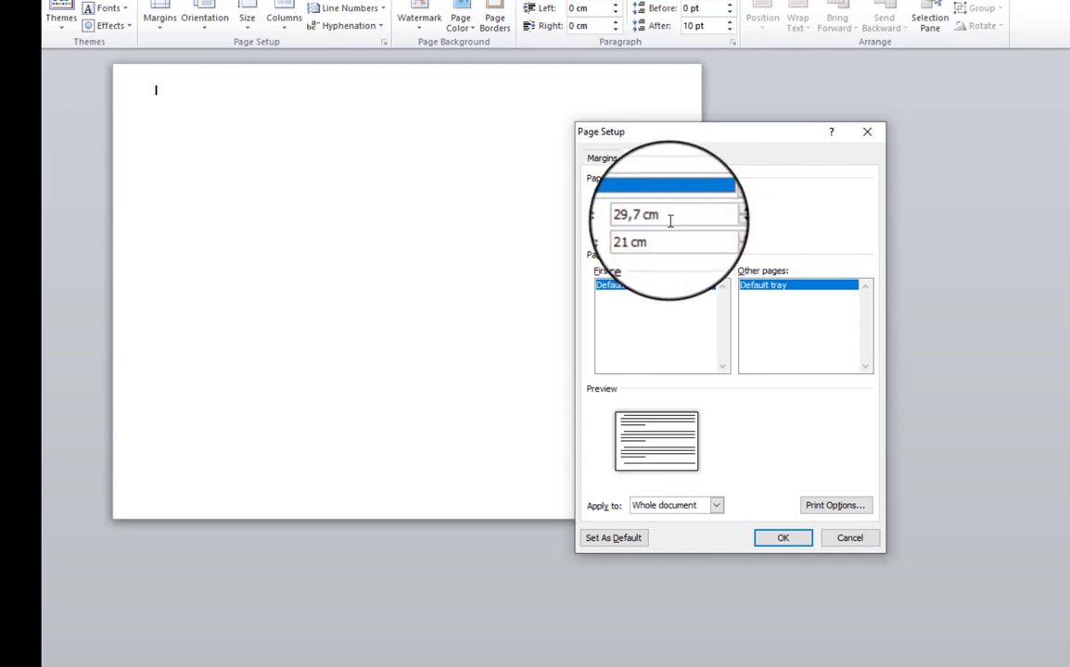
pyautogui.click(719, 181)
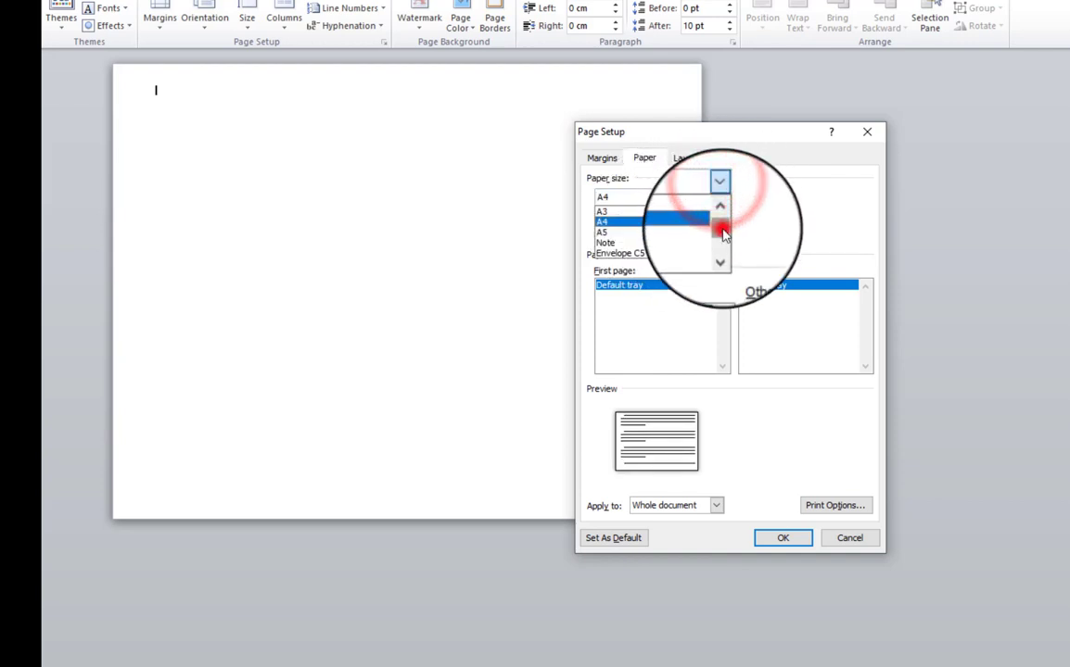
pyautogui.moveTo(724, 236); pyautogui.dragTo(724, 253)
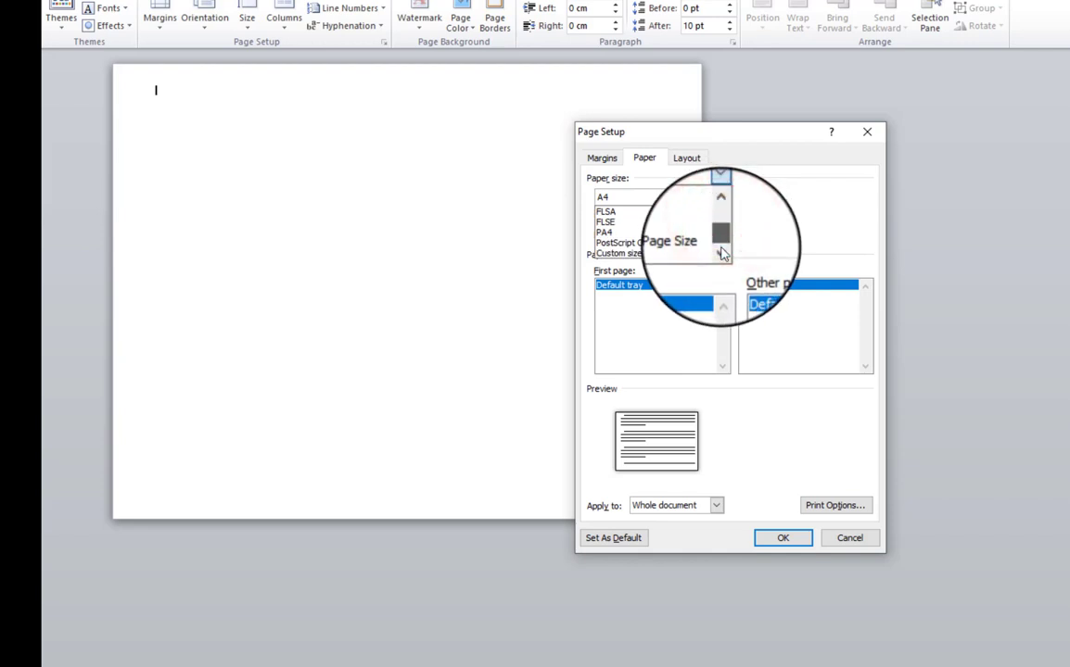
pyautogui.click(760, 239)
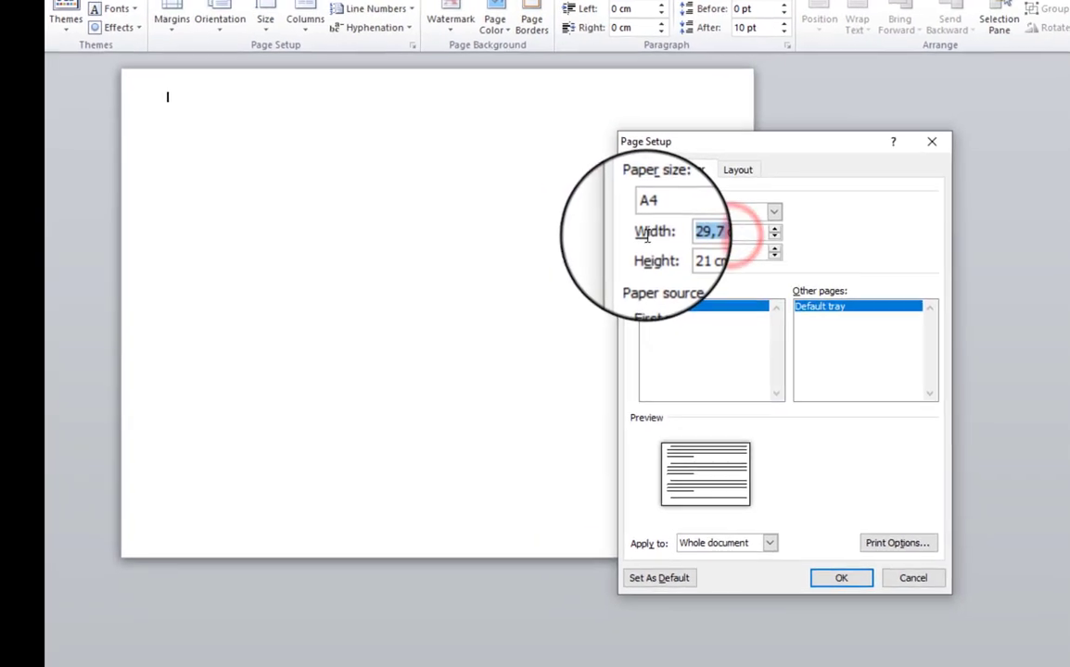
# Set the paper width to 33 cm and move on to the height
pyautogui.click(601, 158)
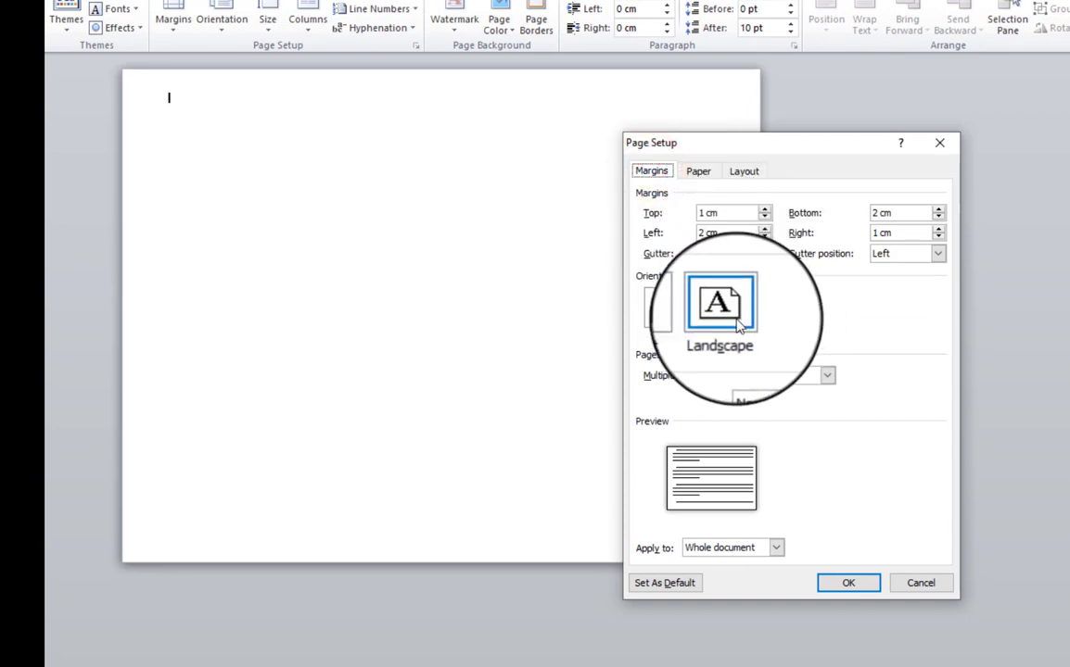
pyautogui.click(698, 171)
pyautogui.click(728, 239)
pyautogui.doubleClick(727, 238)
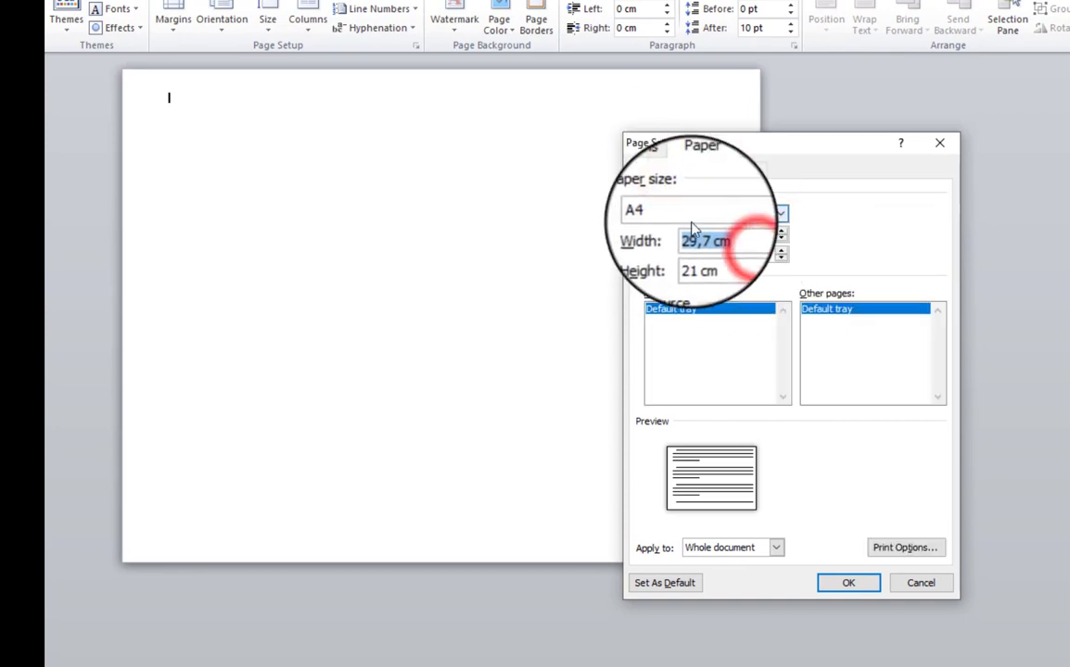
pyautogui.write('33')
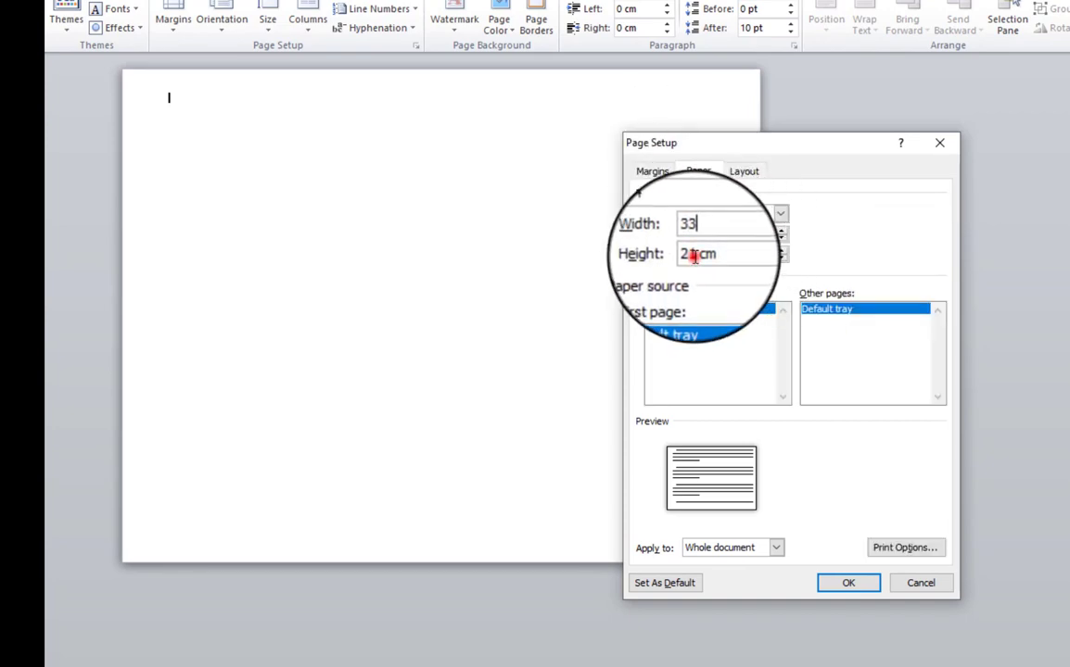
pyautogui.click(691, 254)
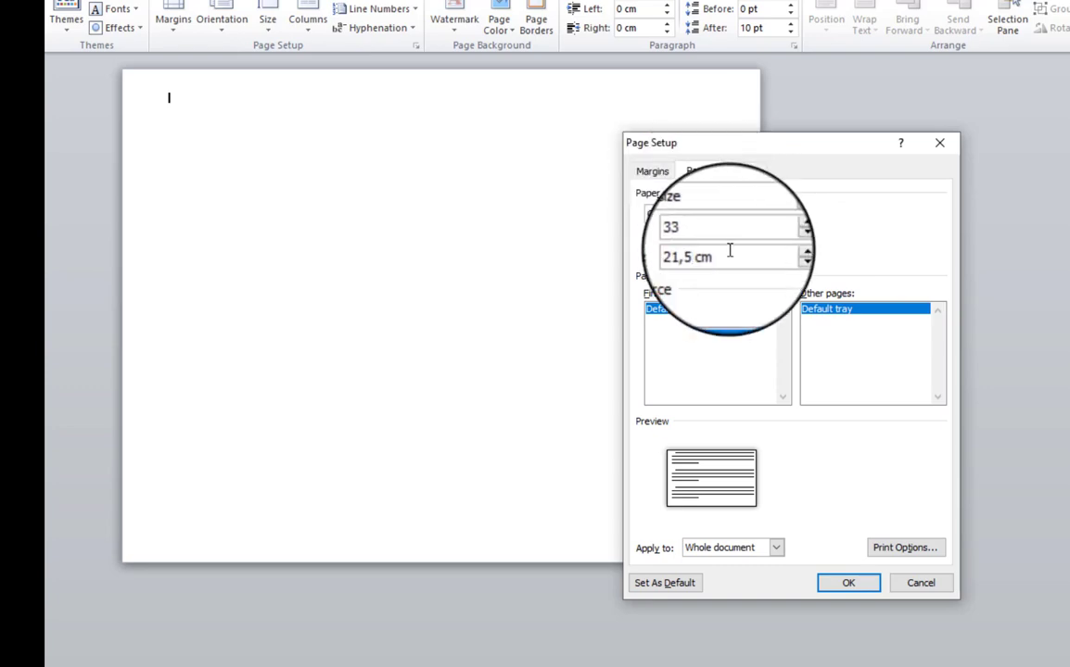
# Switch the page to Portrait orientation and apply the FLSA paper settings
pyautogui.click(652, 172)
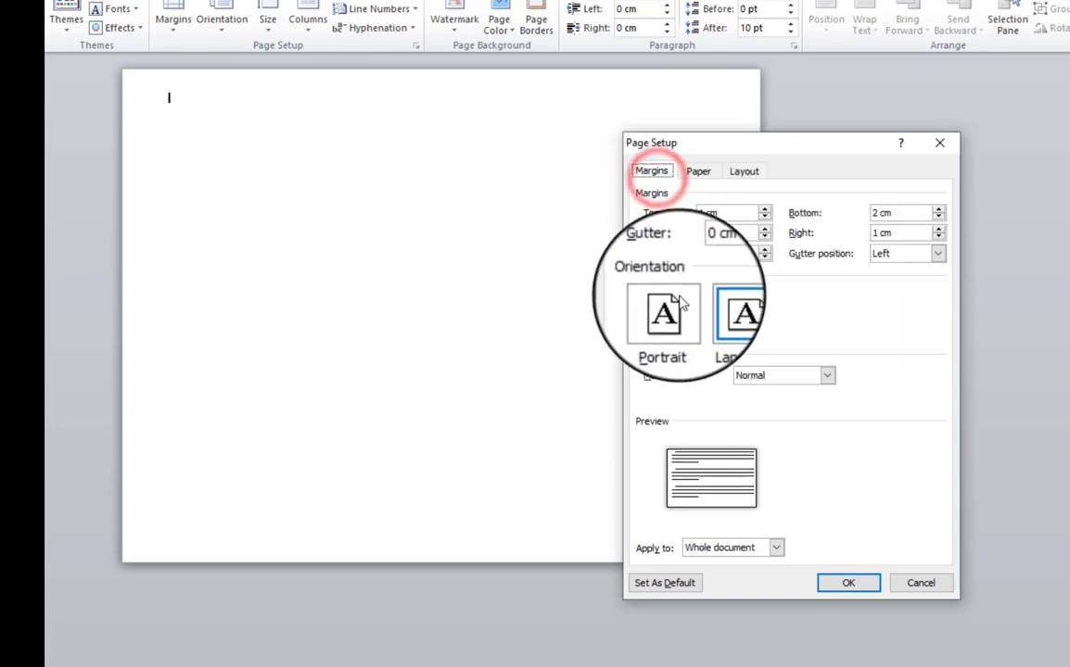
pyautogui.click(670, 308)
pyautogui.click(698, 173)
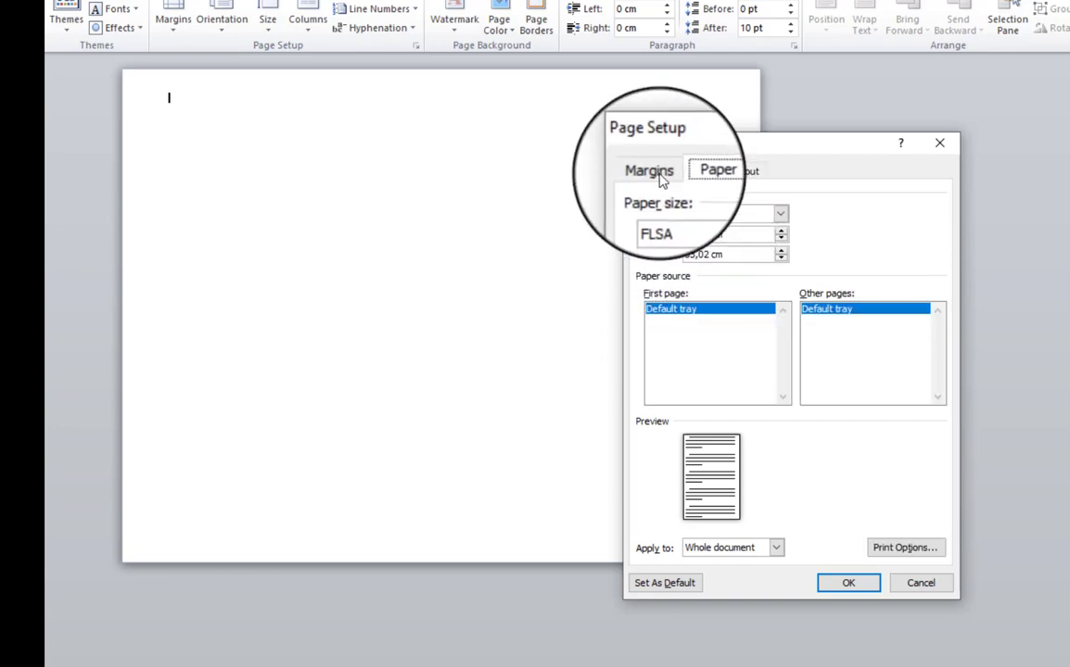
pyautogui.click(652, 171)
pyautogui.click(848, 582)
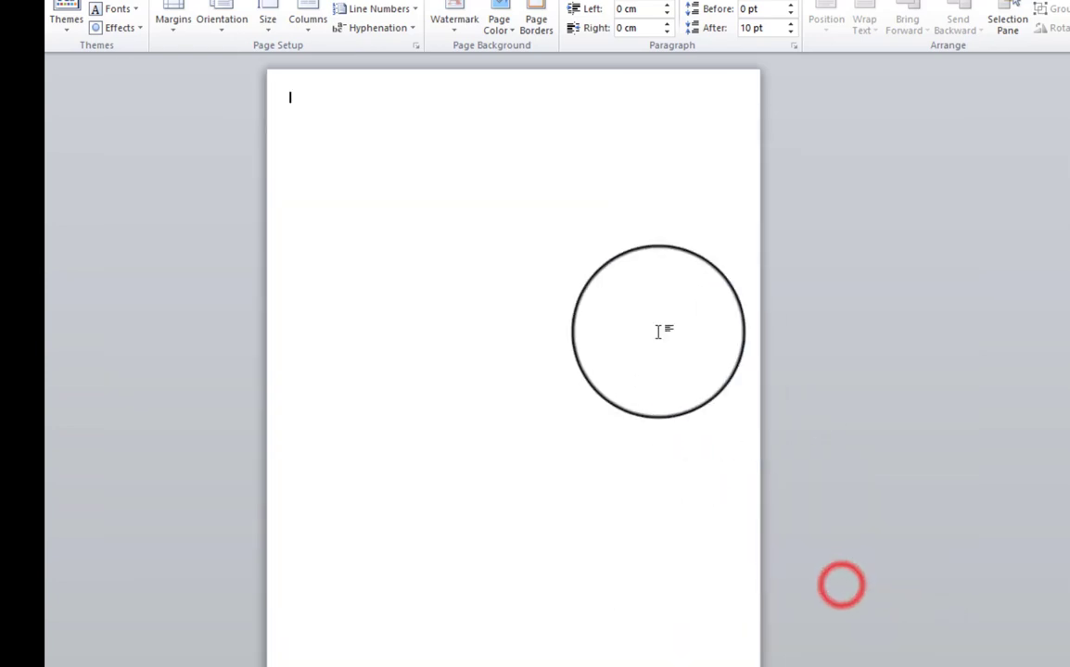
pyautogui.click(416, 45)
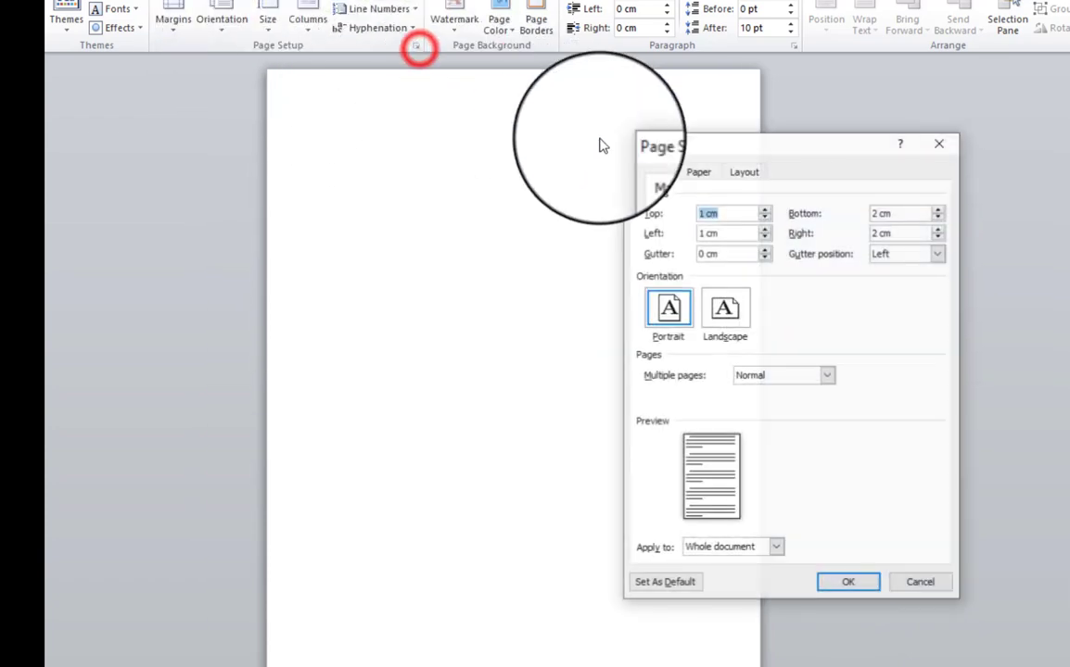
pyautogui.click(689, 175)
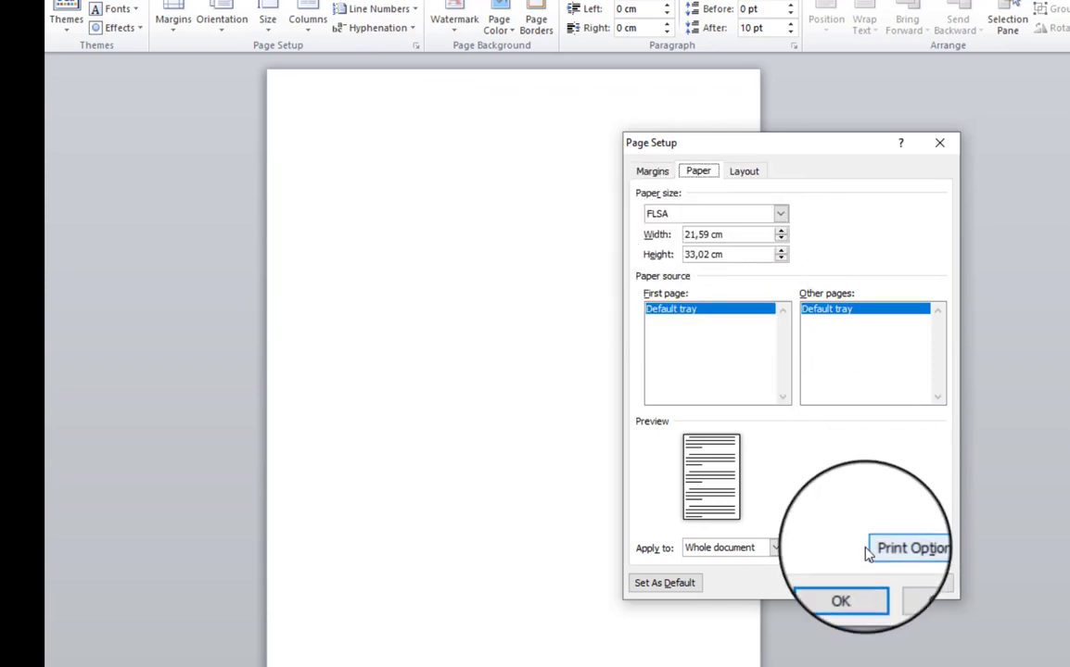
pyautogui.click(855, 581)
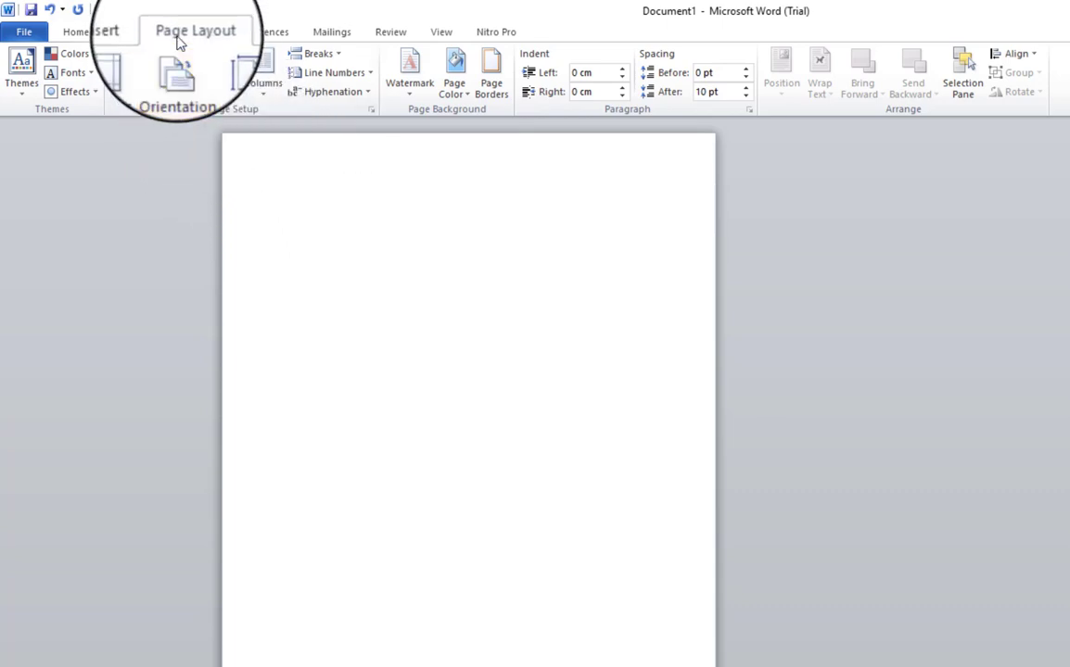
pyautogui.click(371, 113)
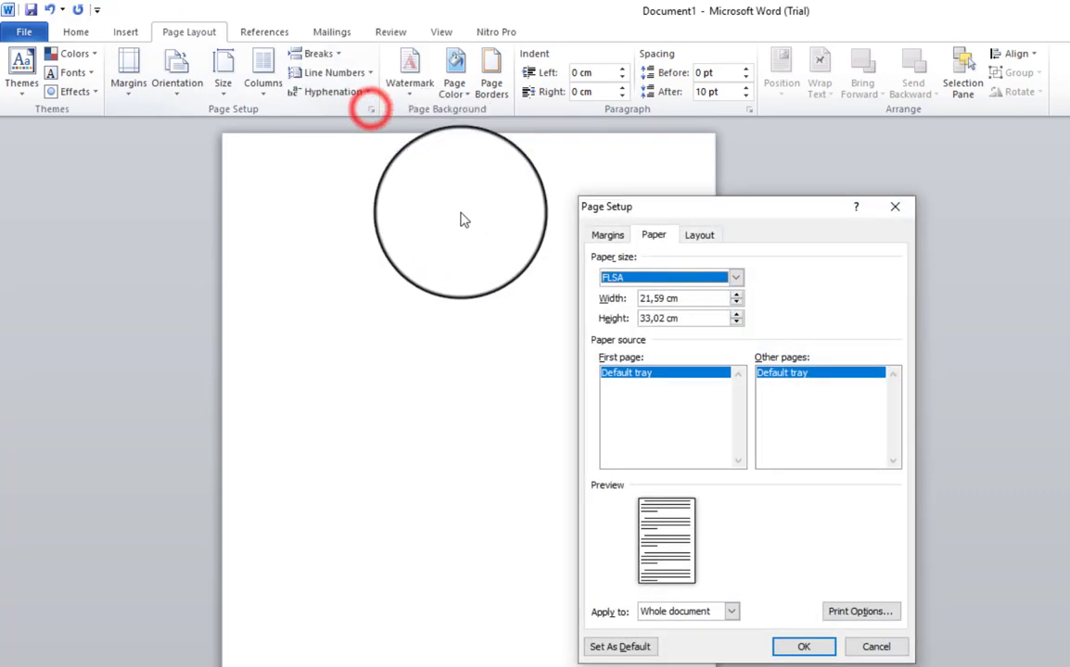
pyautogui.click(605, 234)
pyautogui.click(640, 237)
pyautogui.click(607, 235)
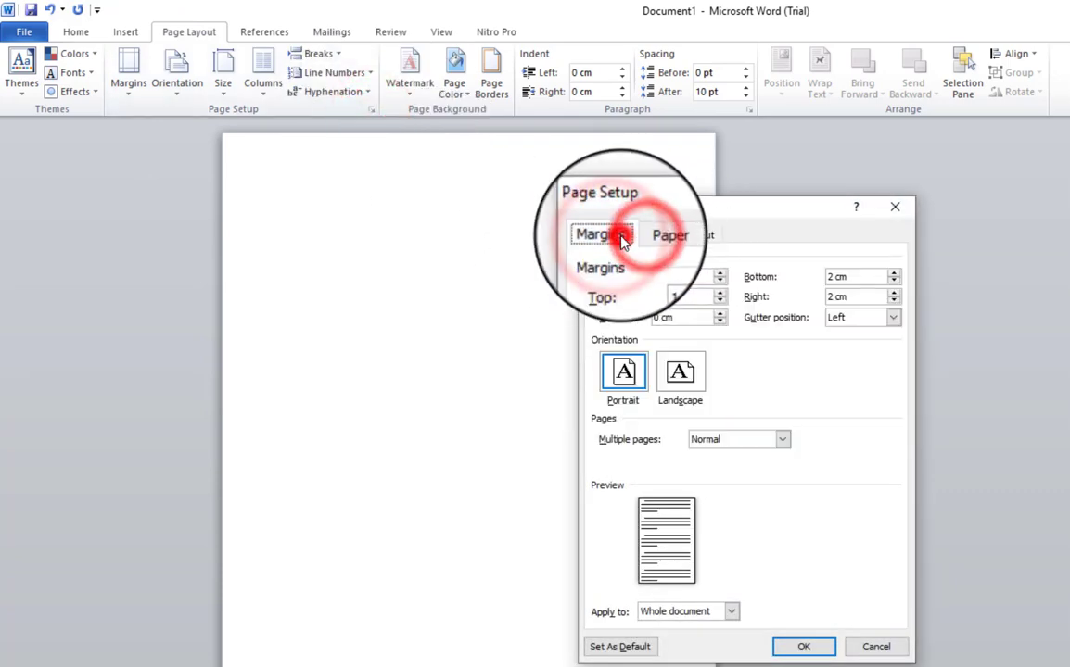
pyautogui.click(653, 236)
pyautogui.click(700, 235)
pyautogui.click(822, 651)
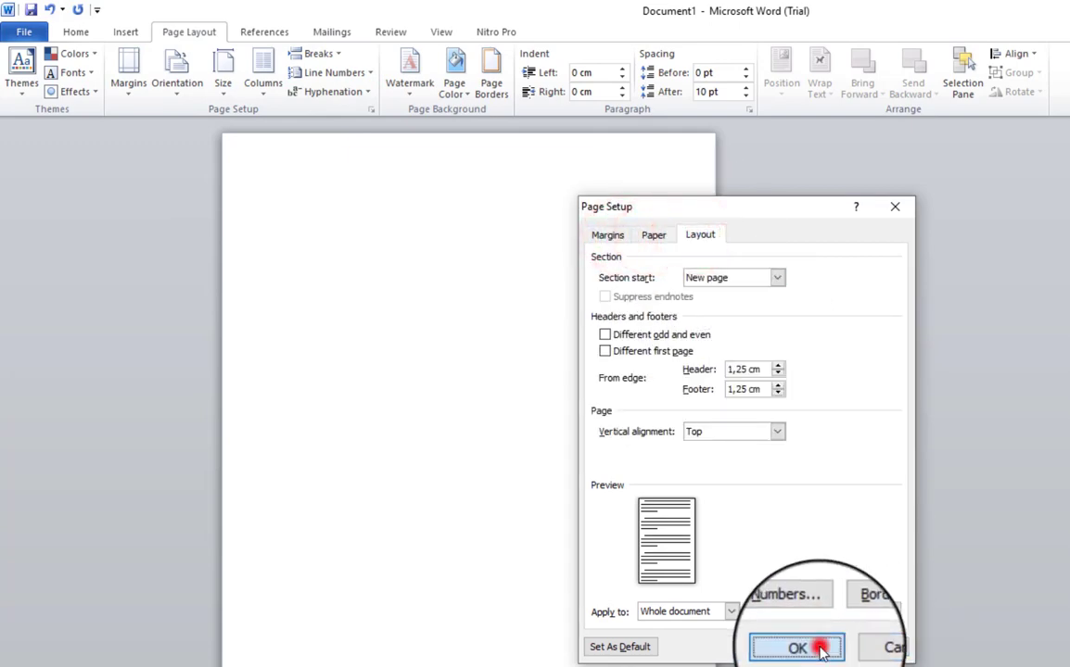